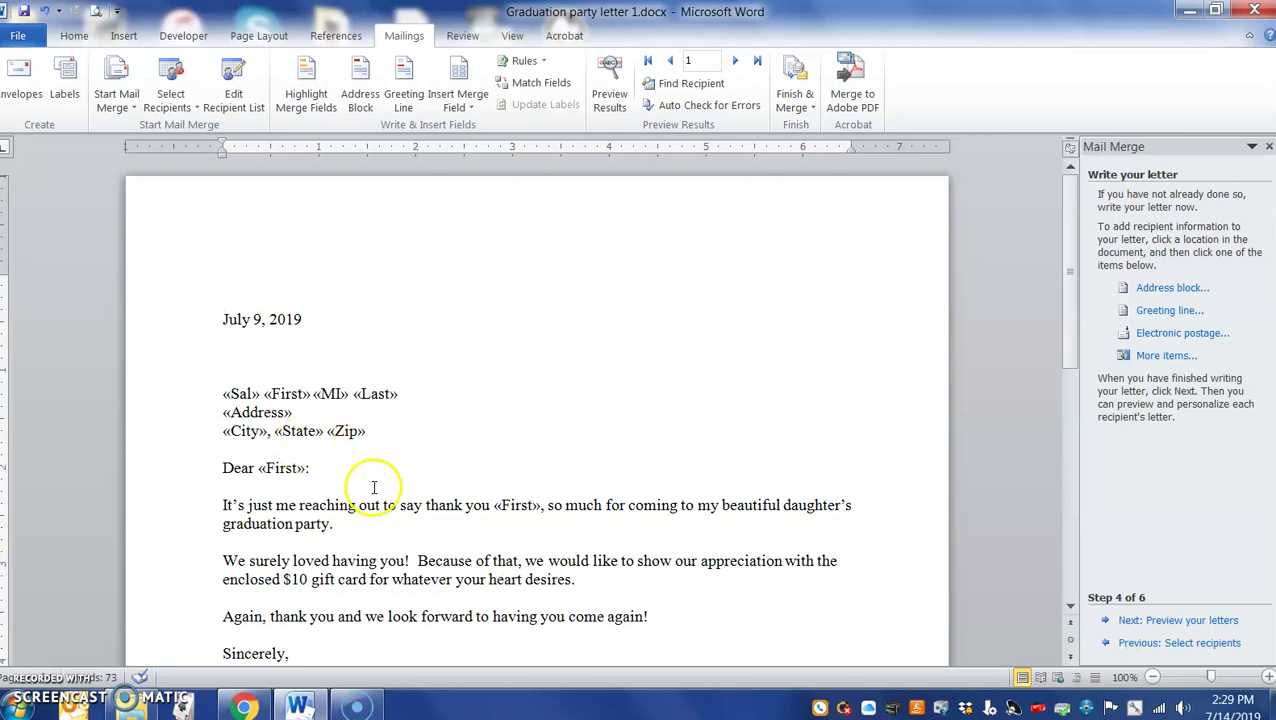
- Review the merge fields placed in the letter and compare them with the list of merge fields available for insertion
{"action": "scroll", "coordinate": [371, 489], "scroll_direction": "down", "scroll_amount": 2}
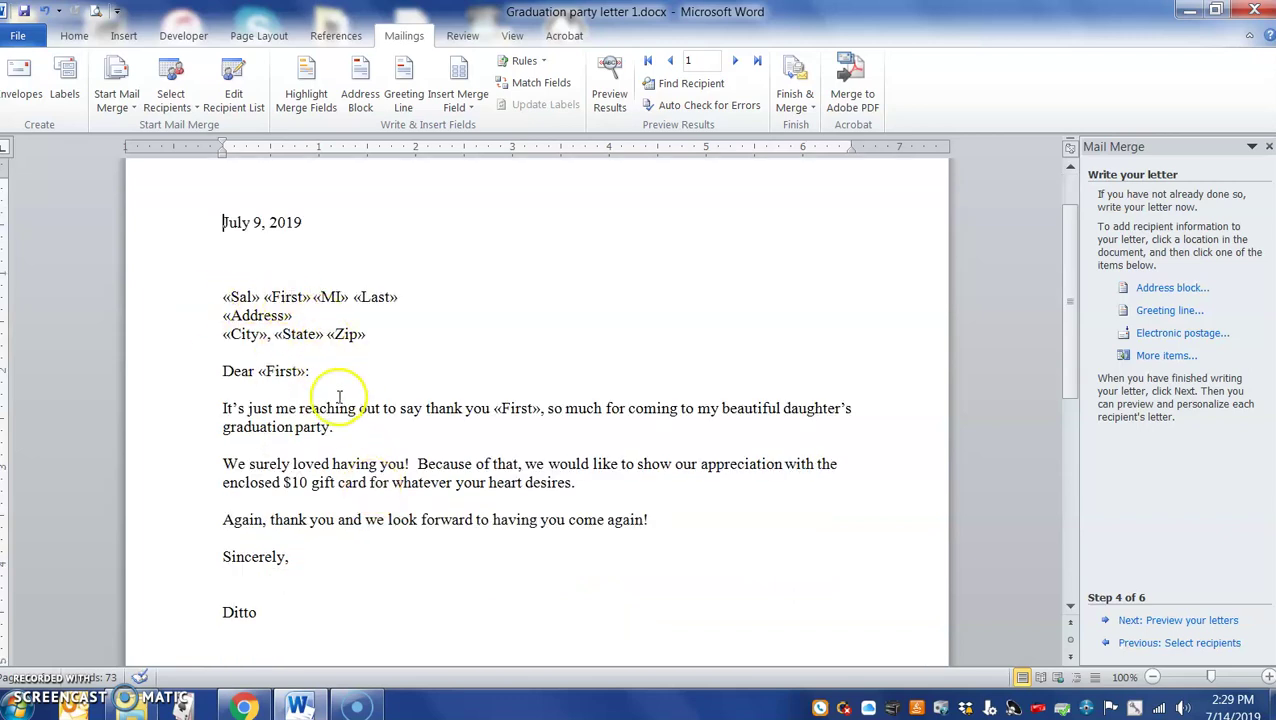
{"action": "scroll", "coordinate": [342, 379], "scroll_direction": "up", "scroll_amount": 2}
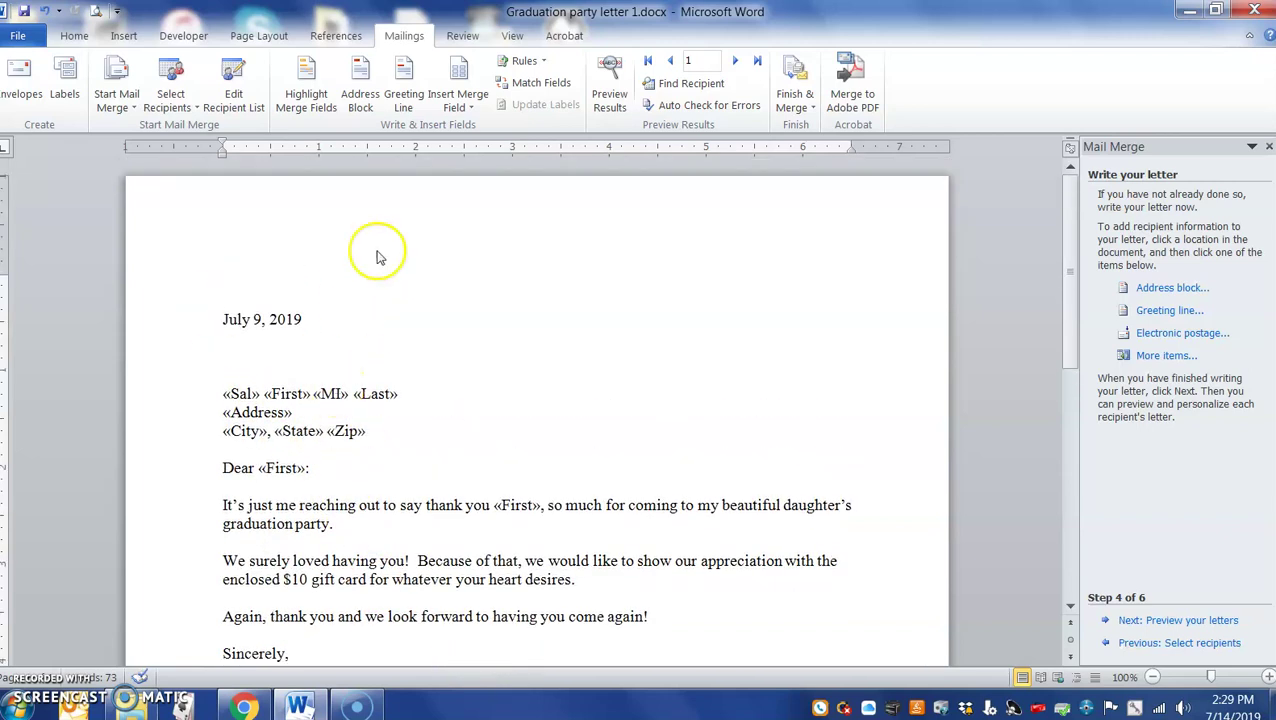
{"action": "left_click", "coordinate": [473, 107]}
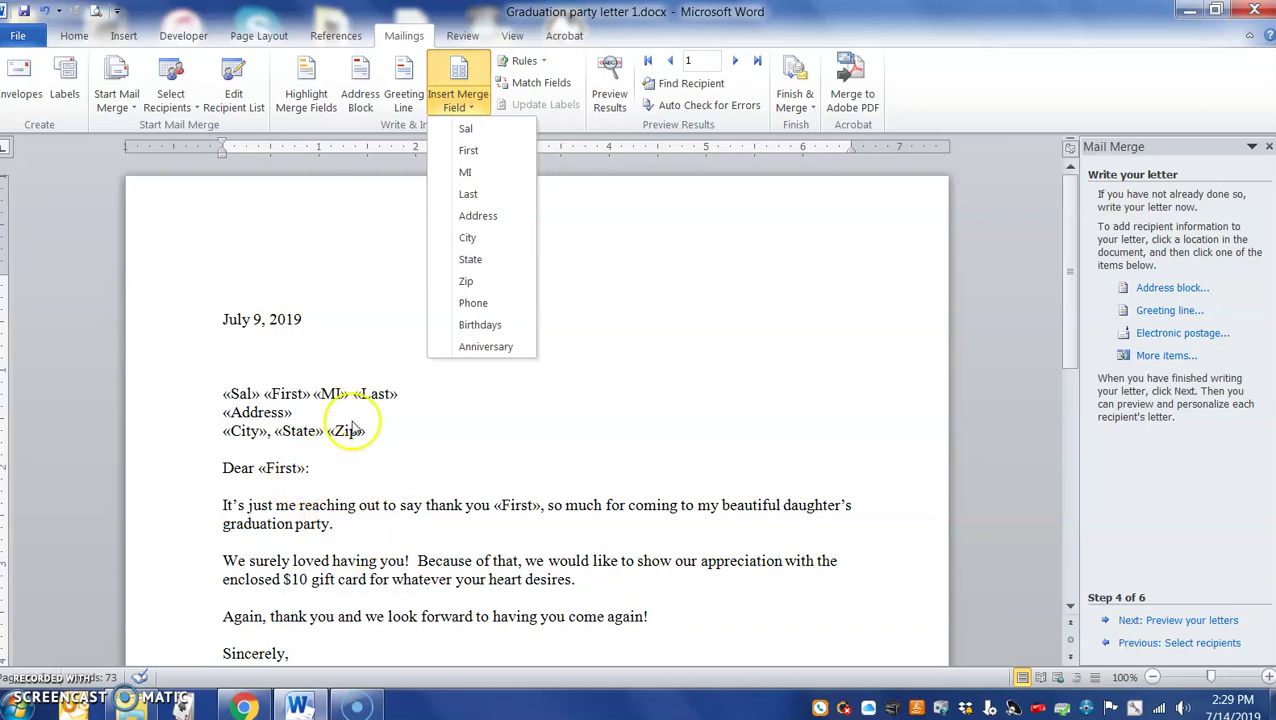
{"action": "left_click", "coordinate": [328, 455]}
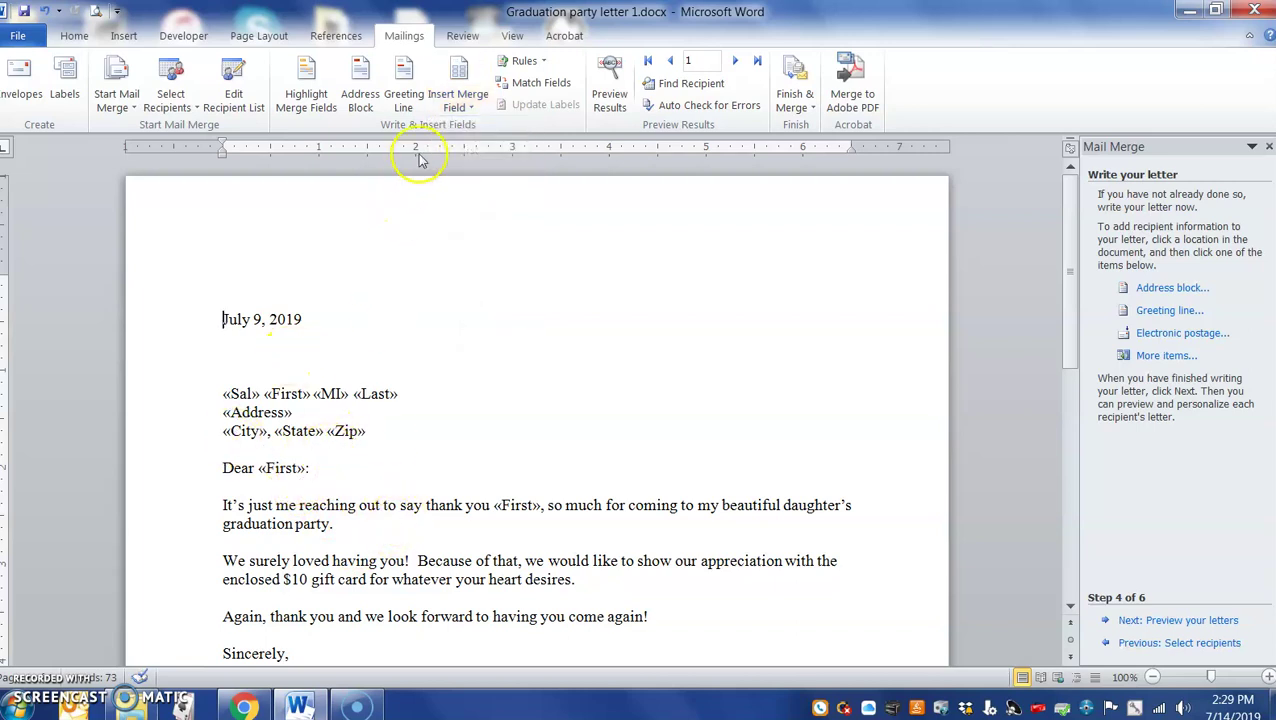
{"action": "left_click", "coordinate": [470, 107]}
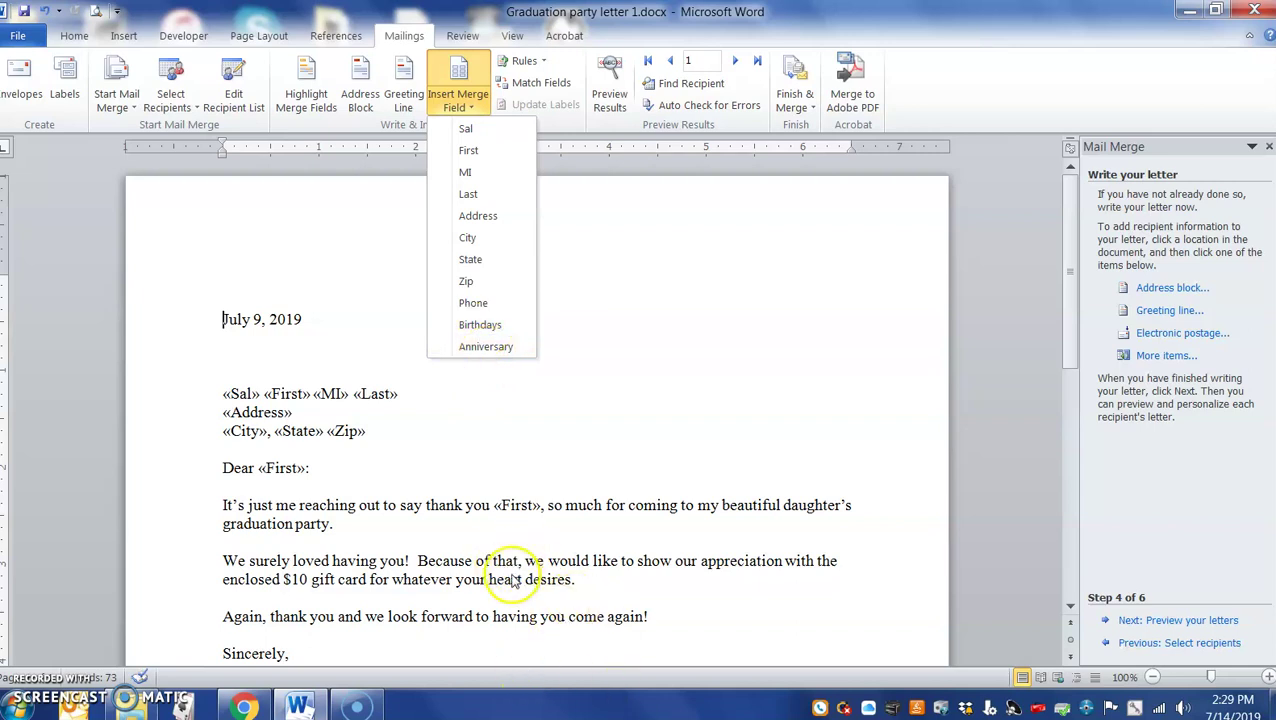
{"action": "left_click", "coordinate": [560, 580]}
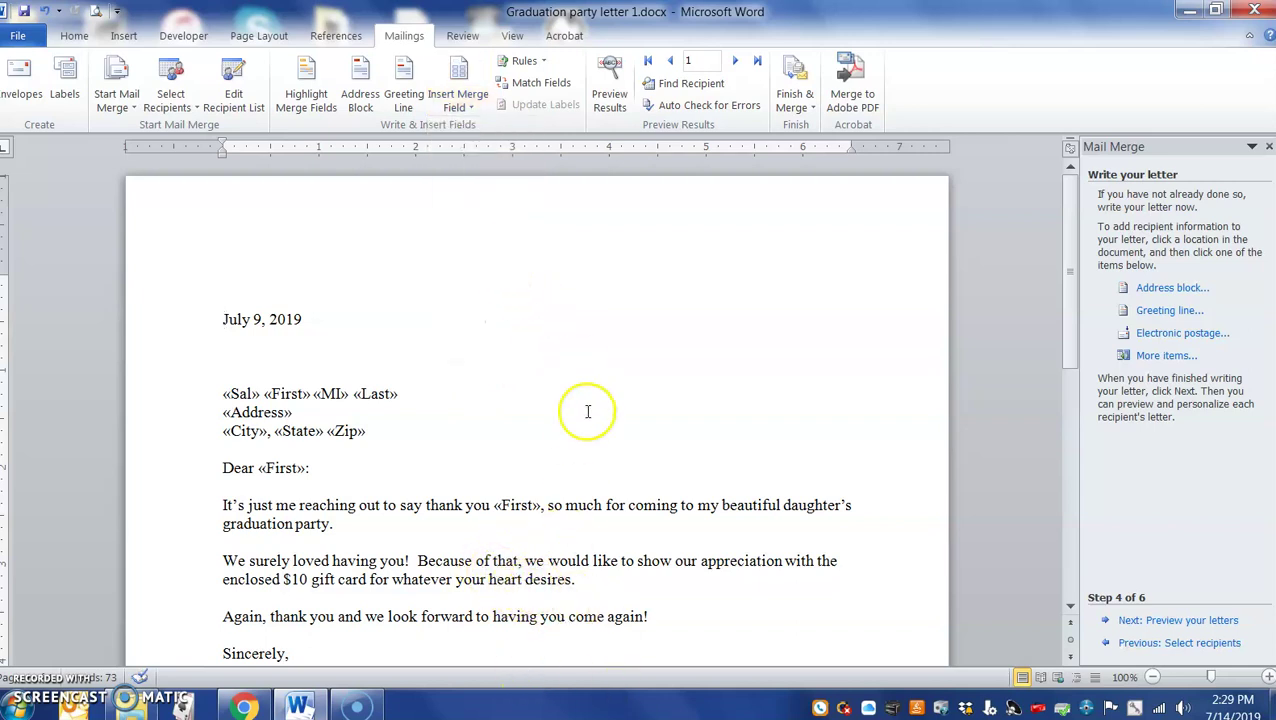
- Add the line "Enclosure" below the signature name Ditto at the end of the letter
{"action": "scroll", "coordinate": [425, 590], "scroll_direction": "down", "scroll_amount": 5}
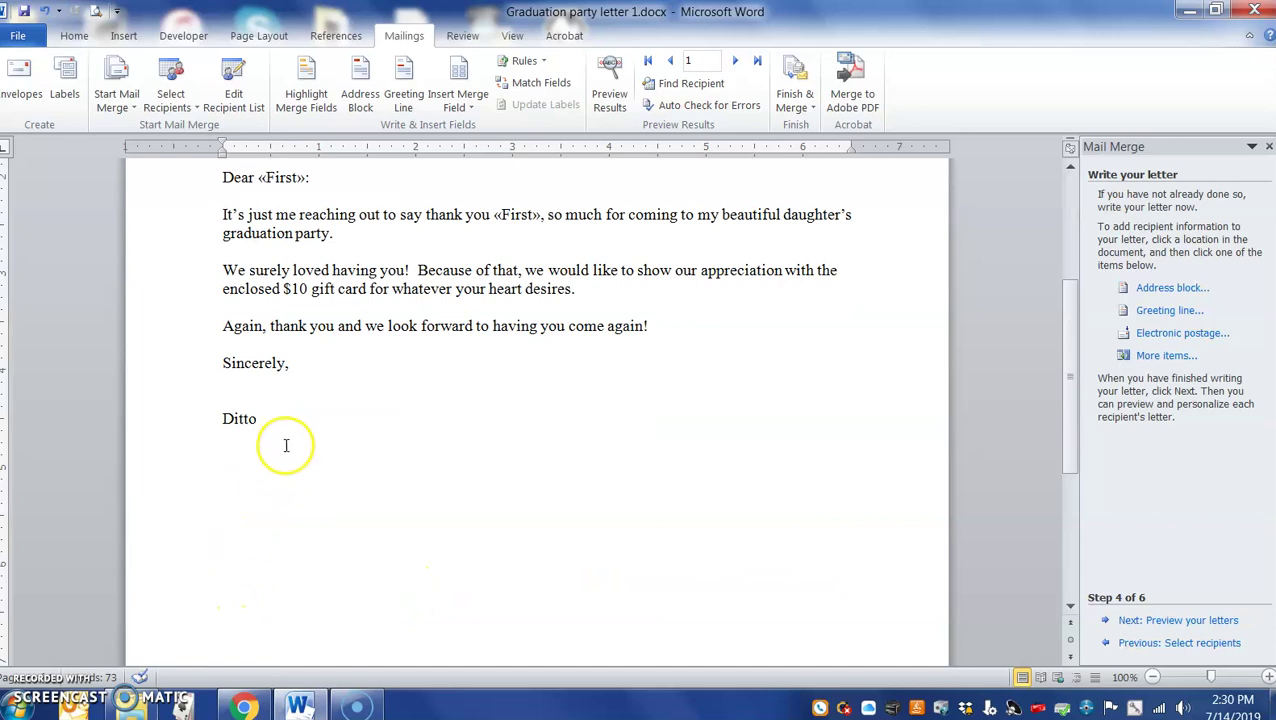
{"action": "left_click", "coordinate": [274, 424]}
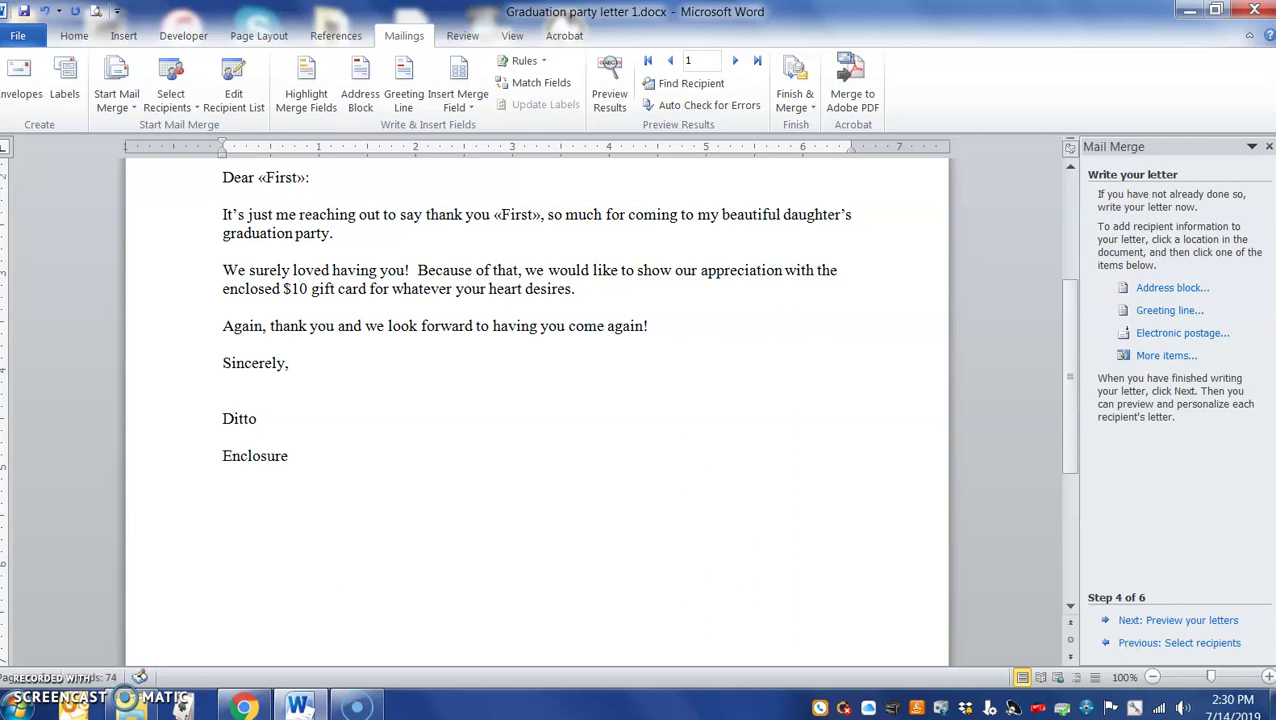
{"action": "scroll", "coordinate": [322, 433], "scroll_direction": "up", "scroll_amount": 5}
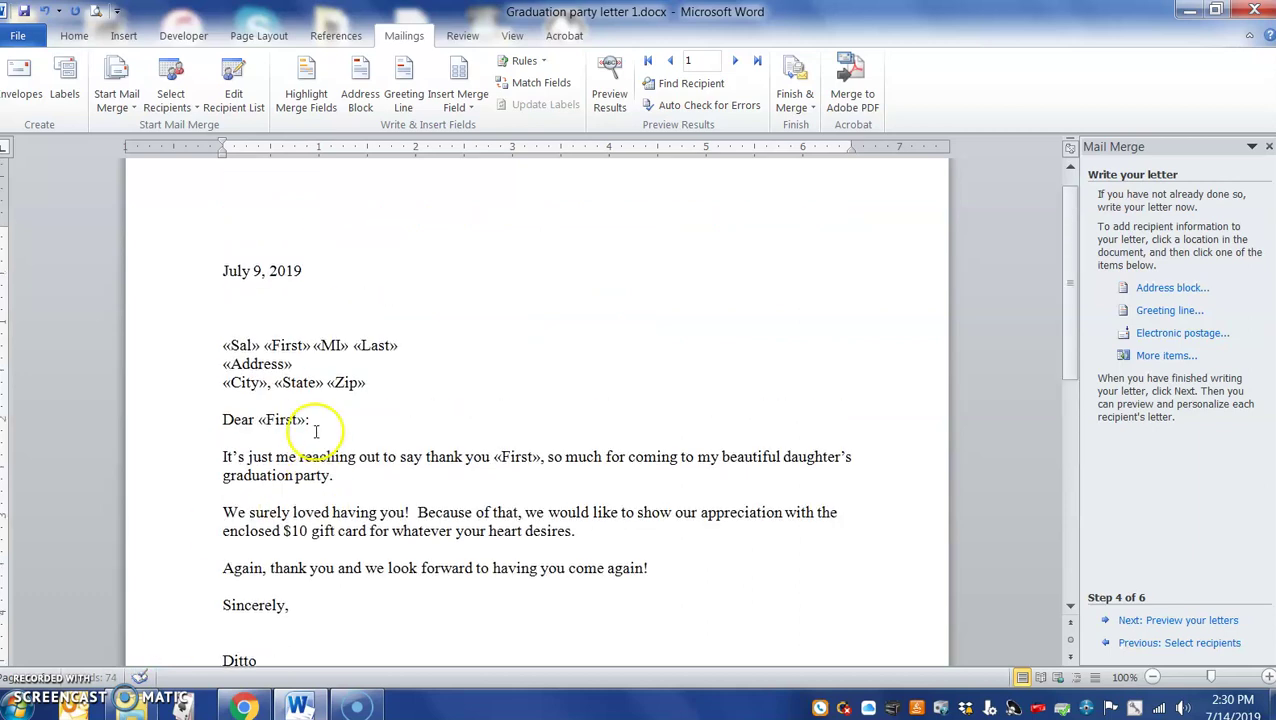
{"action": "left_click", "coordinate": [337, 408]}
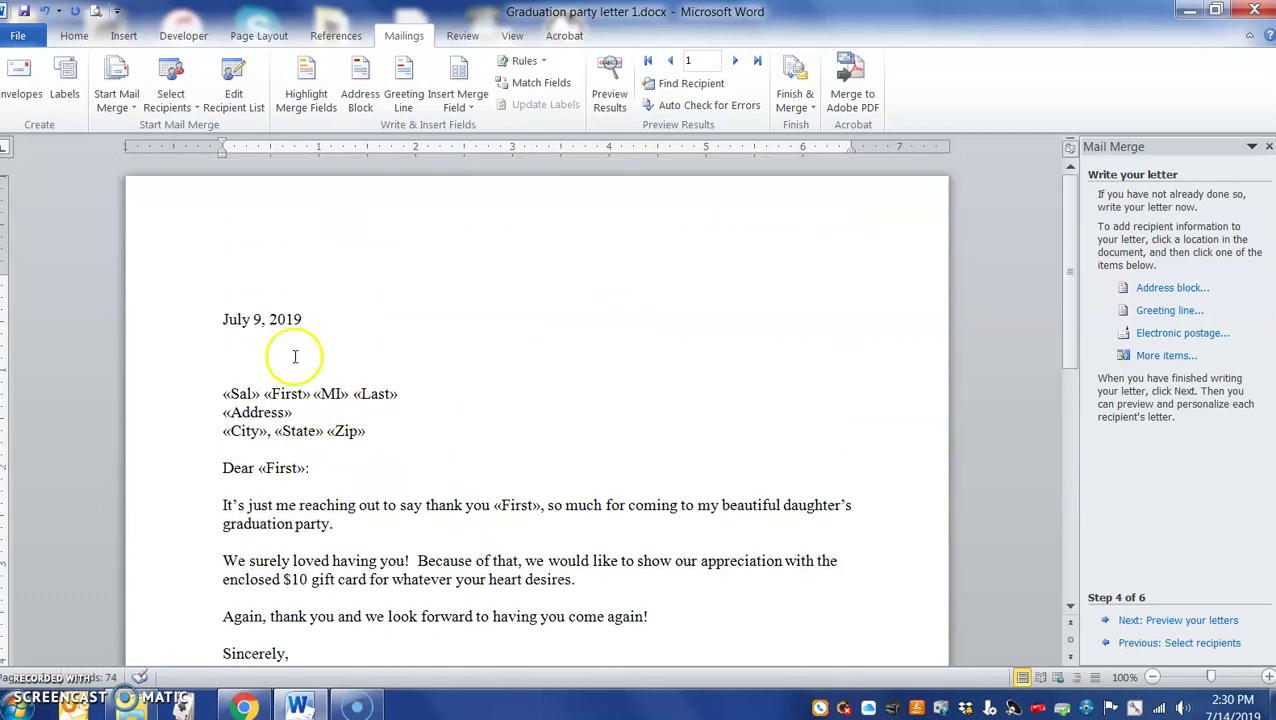
- Open the letter's page header for editing
{"action": "double_click", "coordinate": [240, 264]}
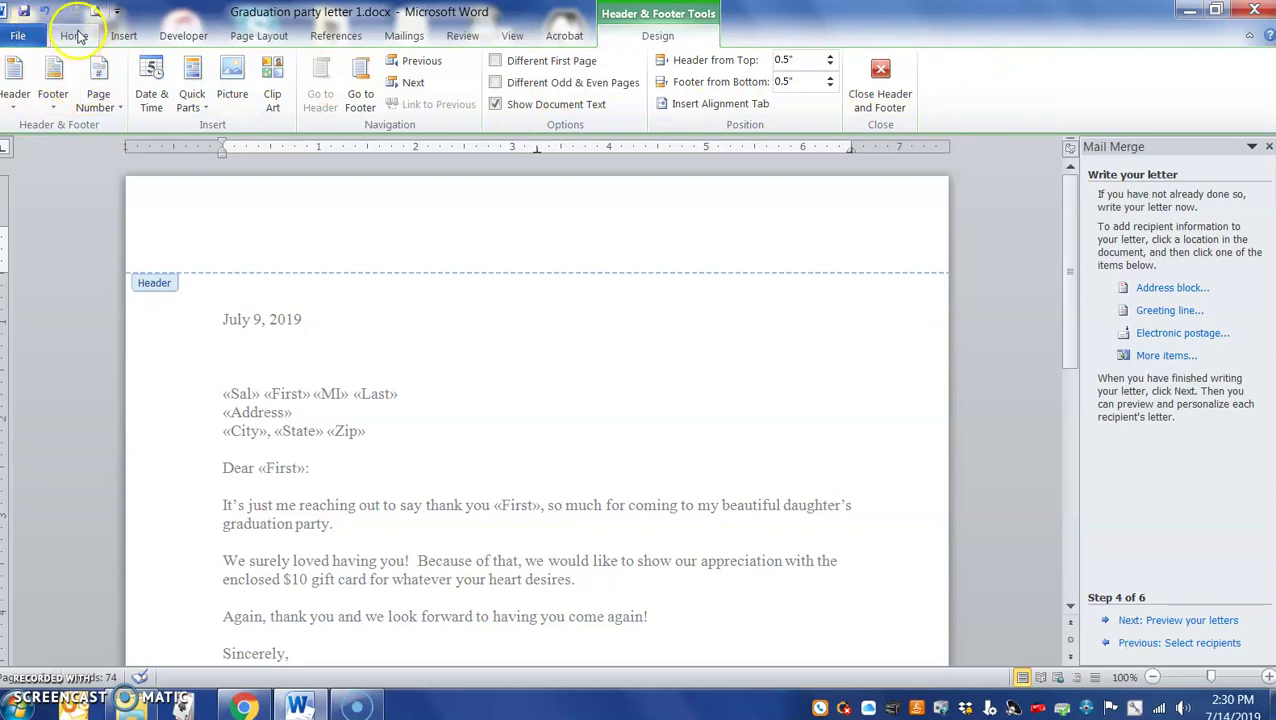
- Examine the formatting, insertion, developer, page setup, margin, reference, mailing, review and header design commands available while editing the header
{"action": "left_click", "coordinate": [74, 36]}
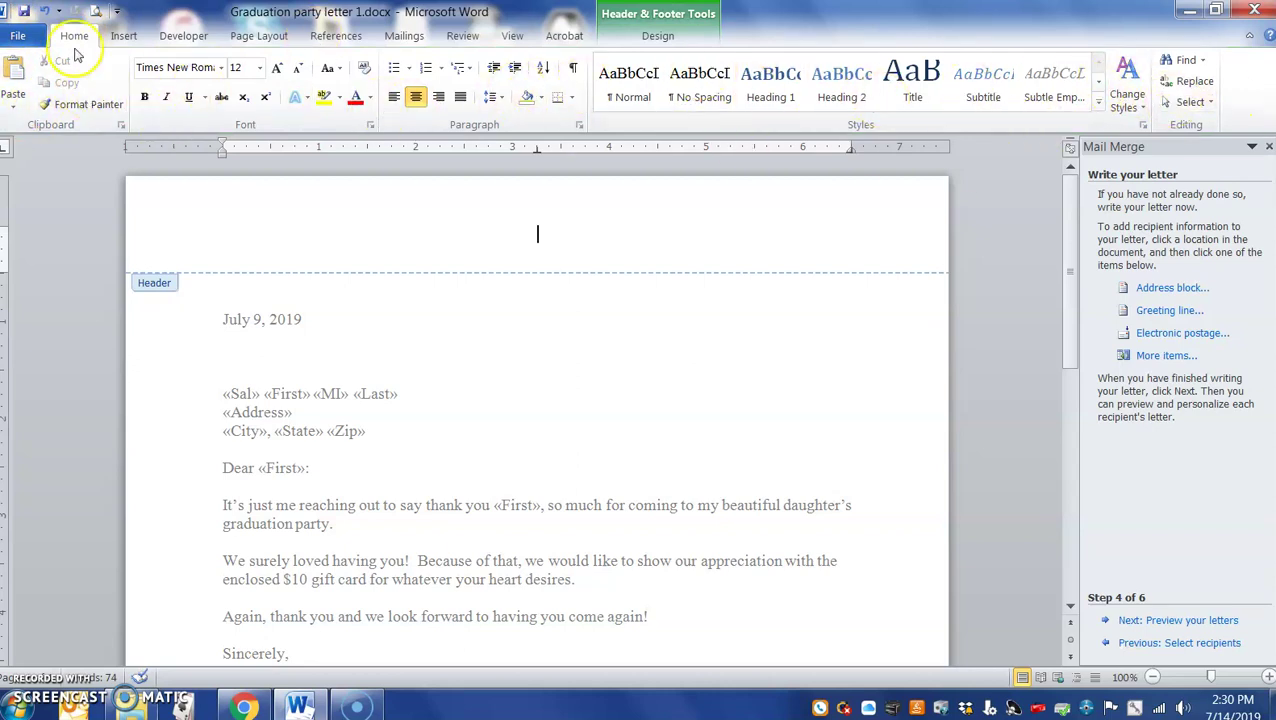
{"action": "left_click", "coordinate": [123, 35]}
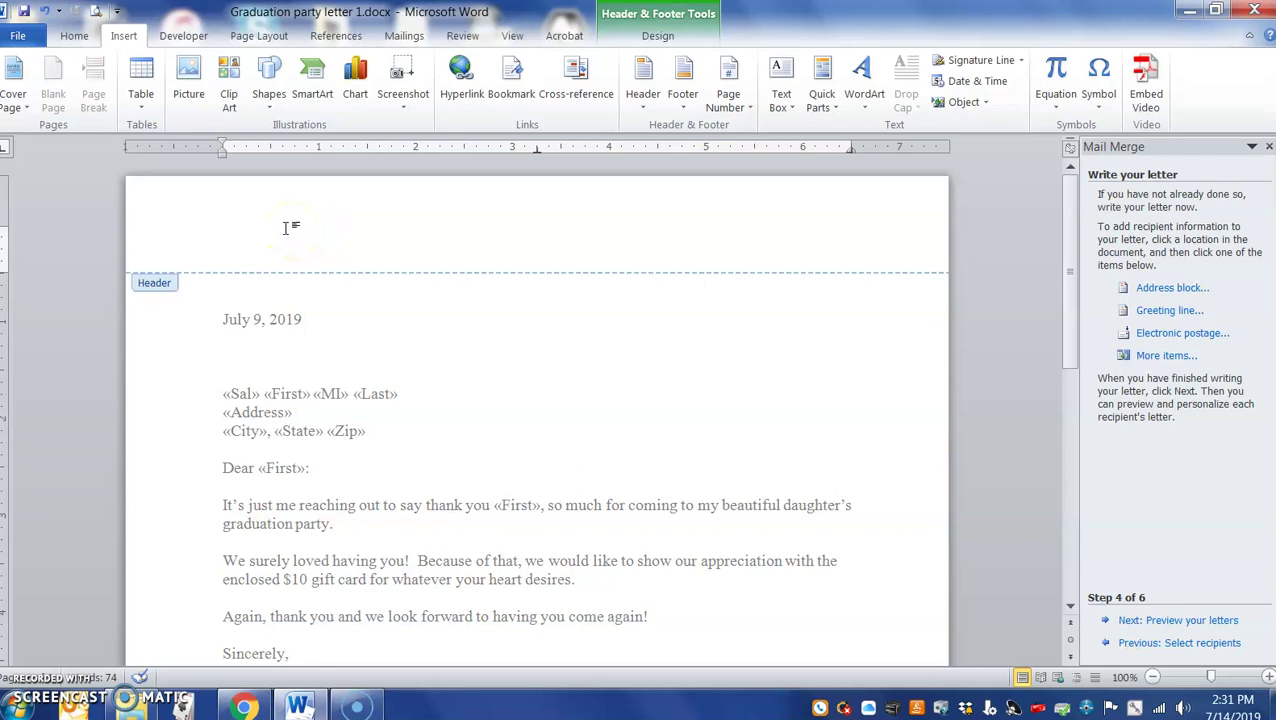
{"action": "left_click", "coordinate": [183, 248]}
{"action": "left_click", "coordinate": [184, 36]}
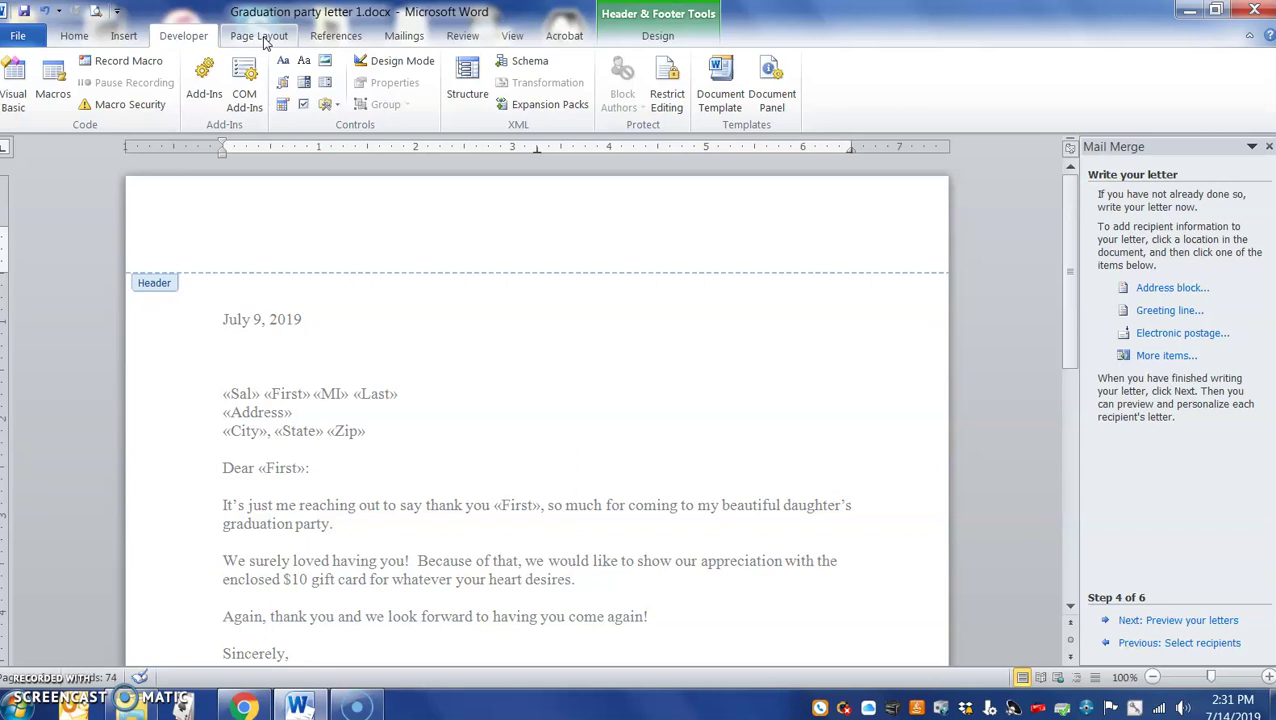
{"action": "left_click", "coordinate": [256, 38]}
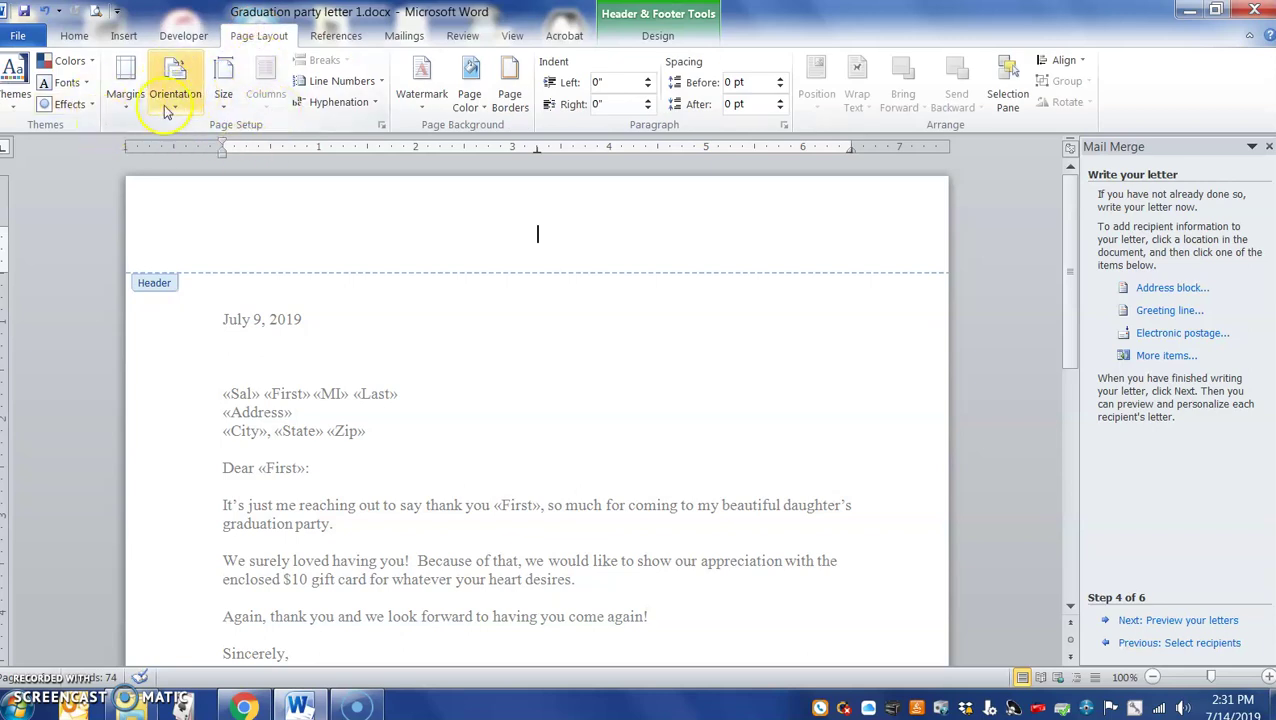
{"action": "left_click", "coordinate": [122, 107]}
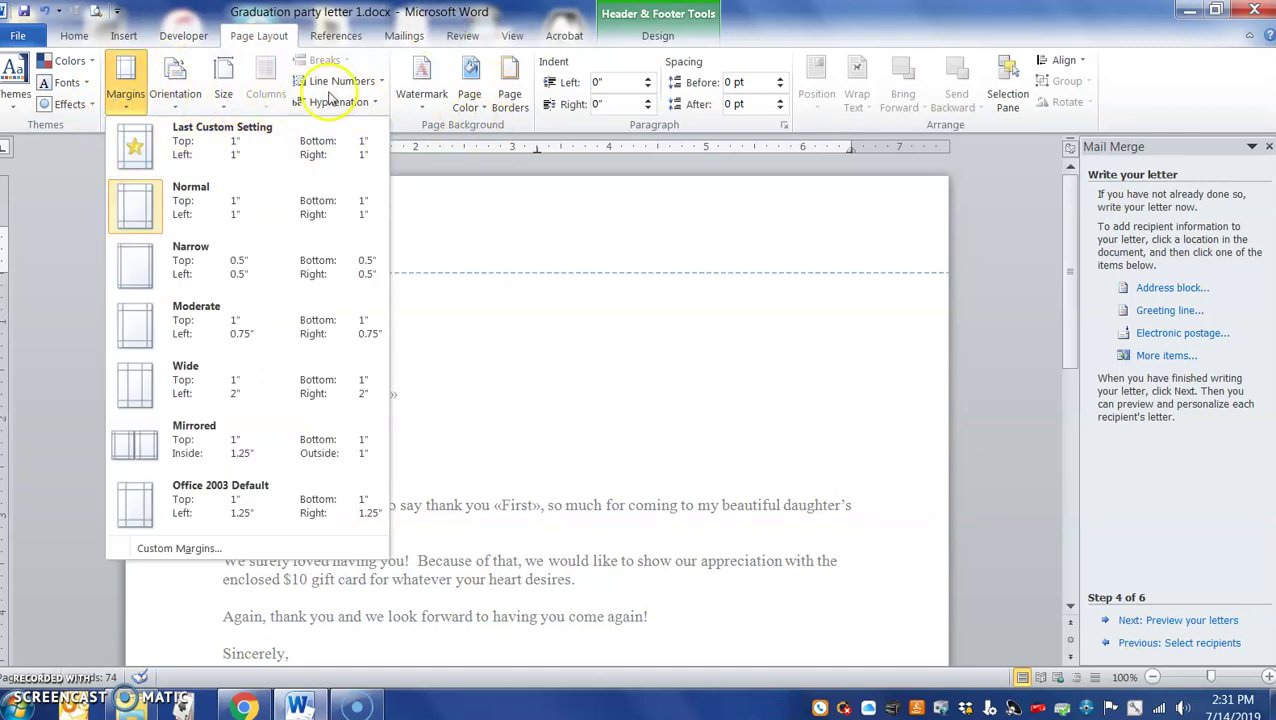
{"action": "left_click", "coordinate": [339, 37]}
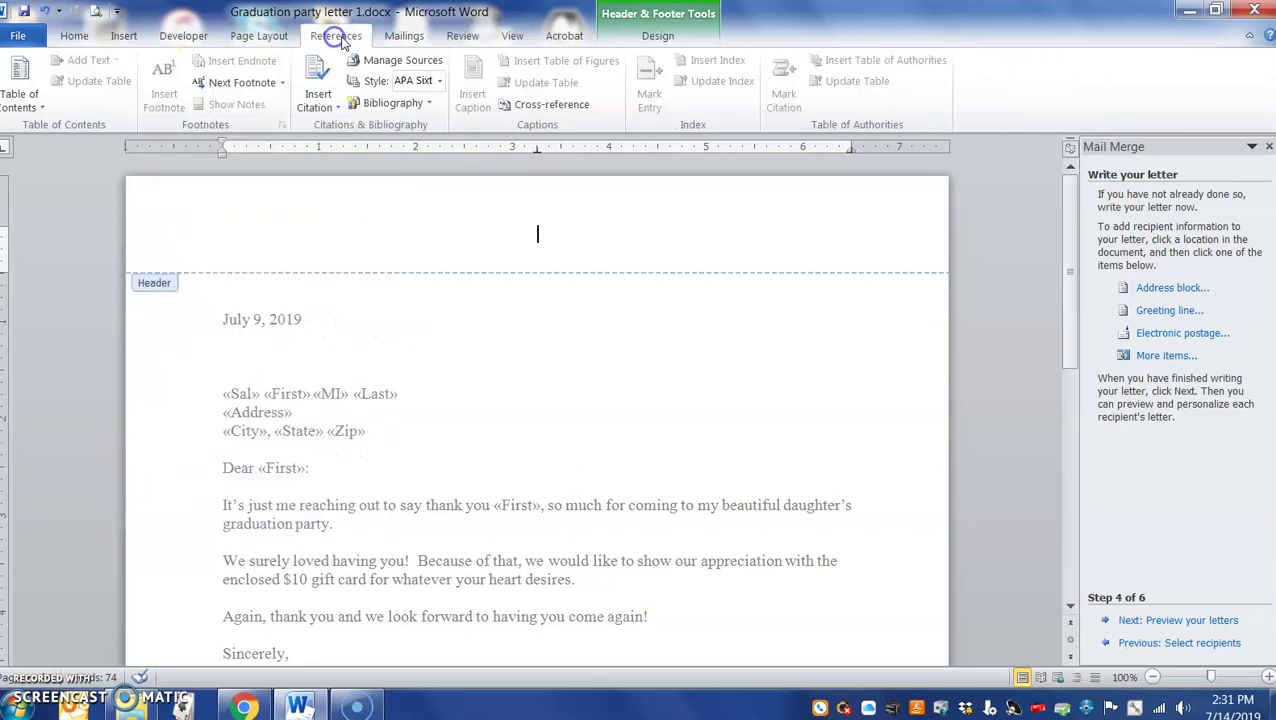
{"action": "left_click", "coordinate": [402, 37]}
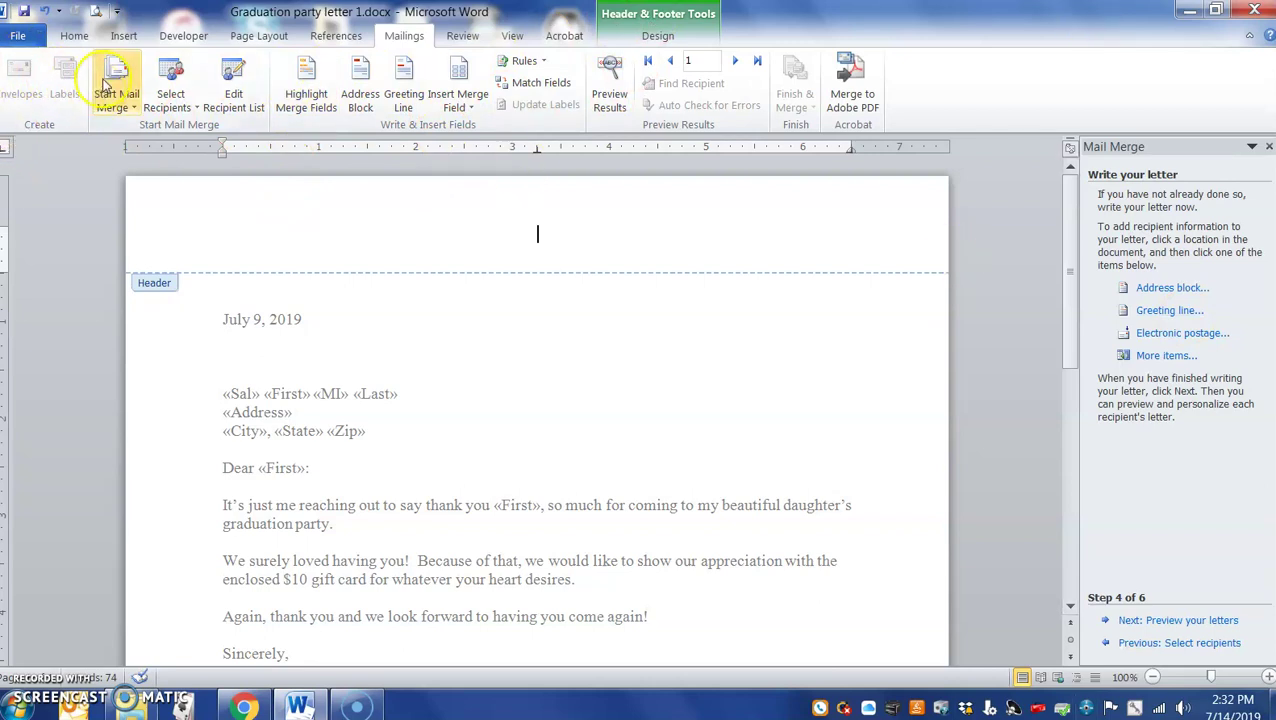
{"action": "left_click", "coordinate": [462, 35]}
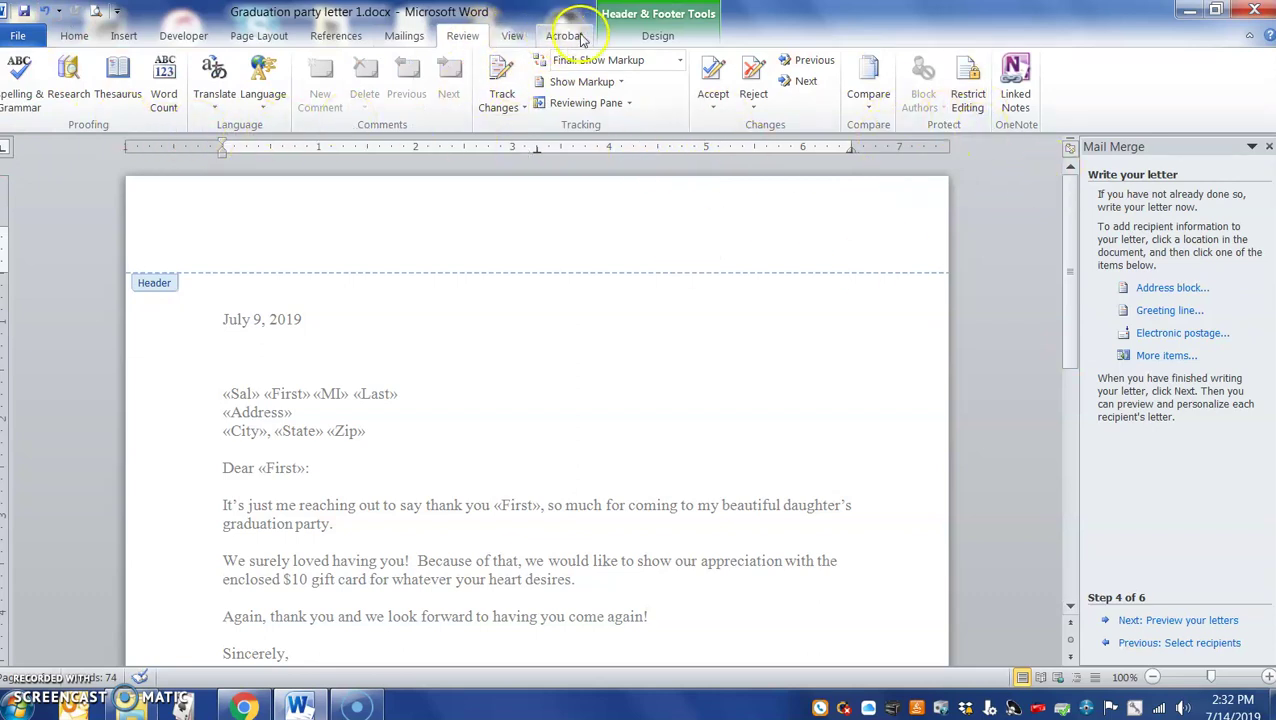
{"action": "left_click", "coordinate": [652, 38]}
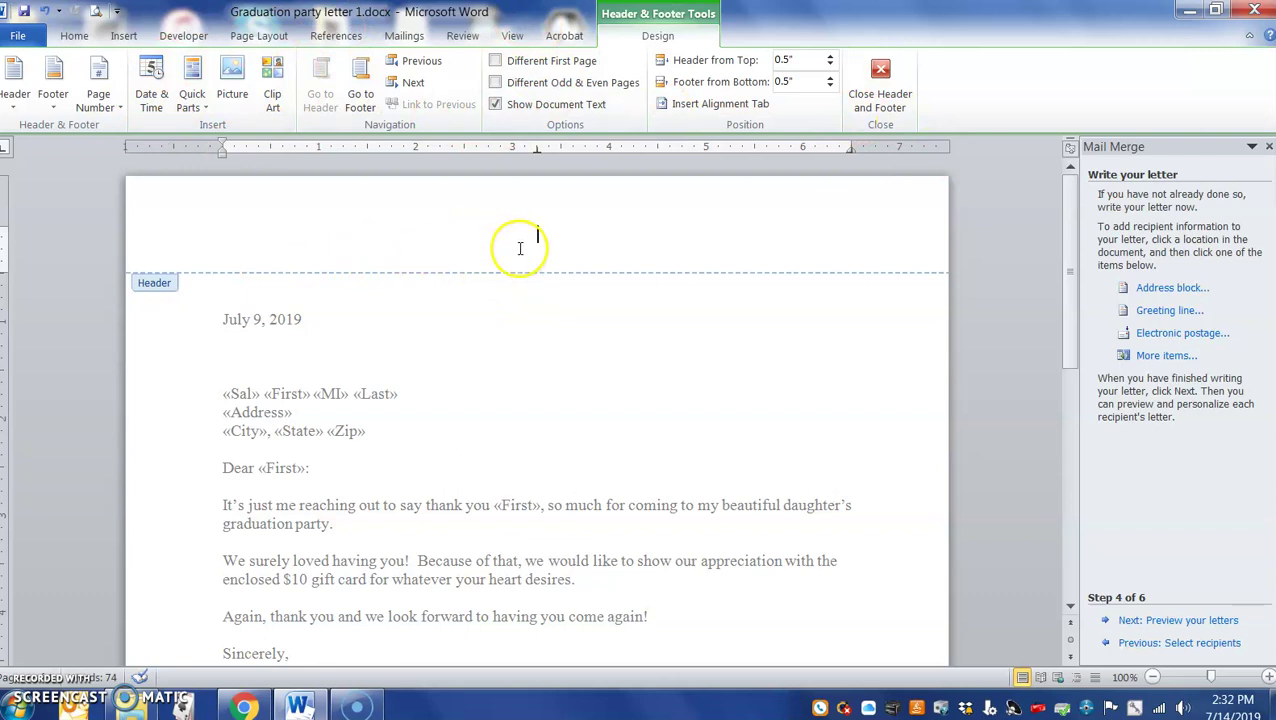
- Enter a two-line letterhead in the header: "PC User Nerd" with the sender's full name on the line below
{"action": "left_click", "coordinate": [123, 36]}
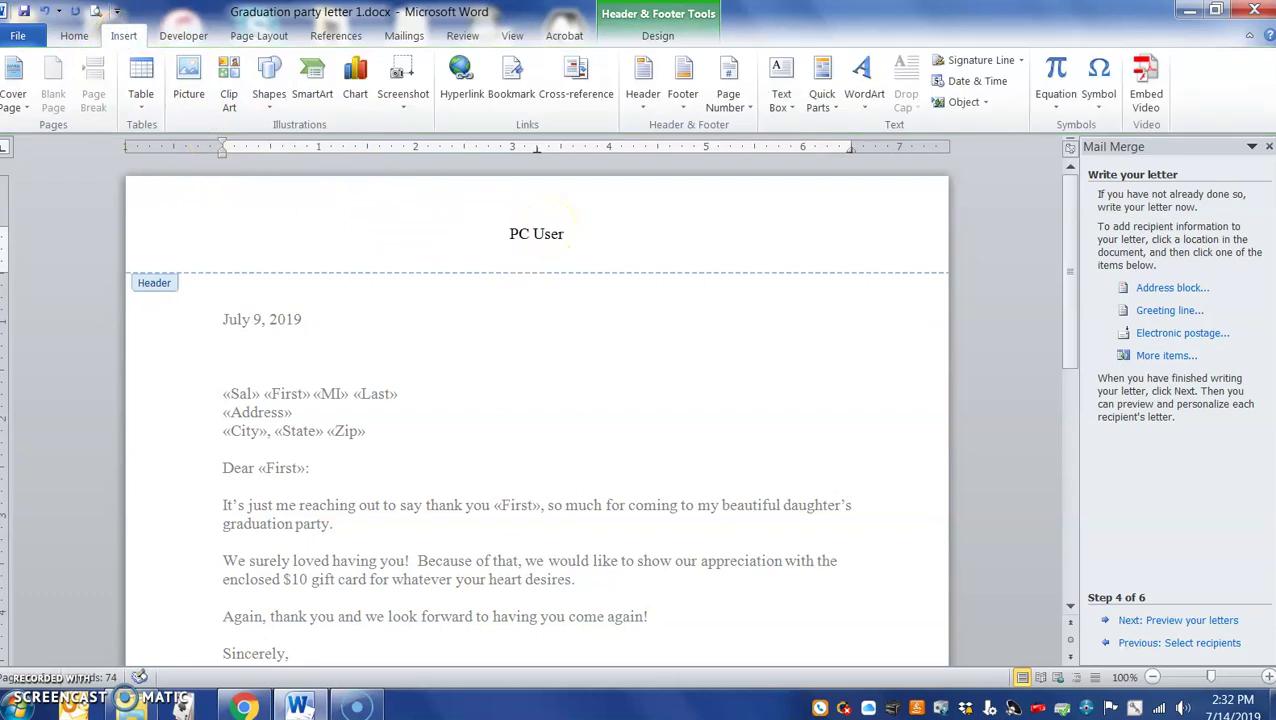
{"action": "key", "text": "Return"}
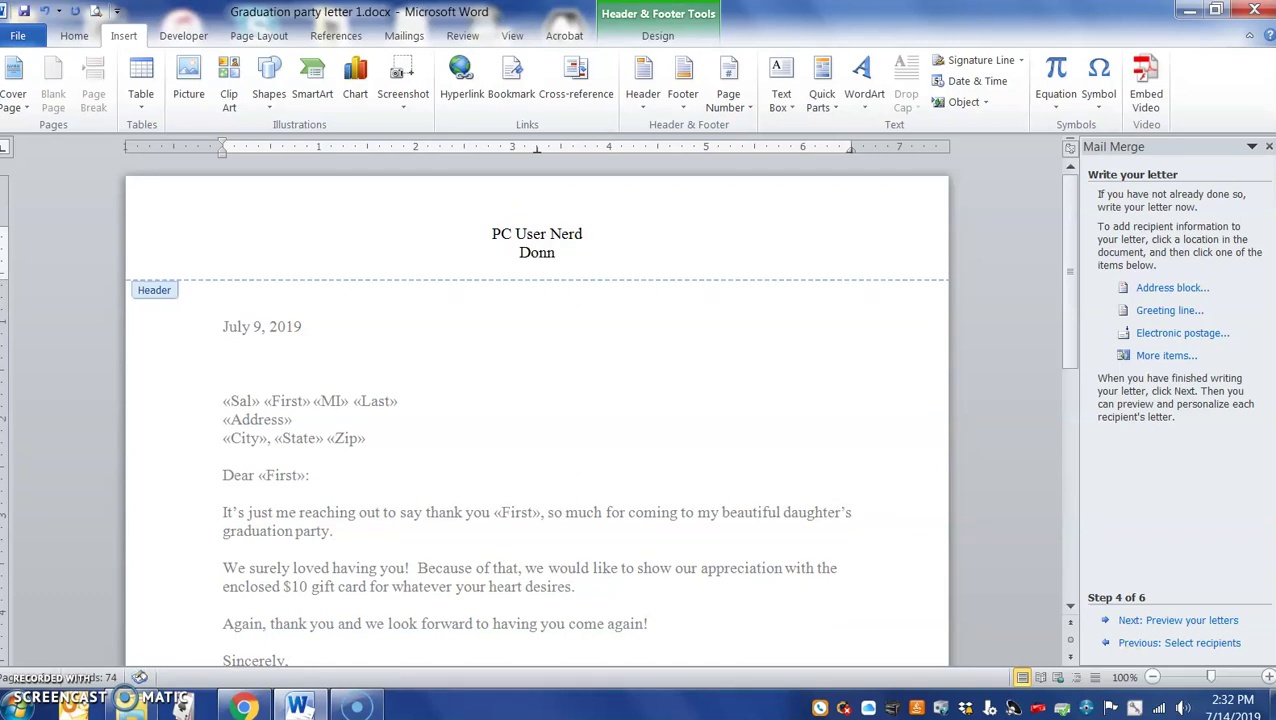
{"action": "type", "text": "Donna Holloman"}
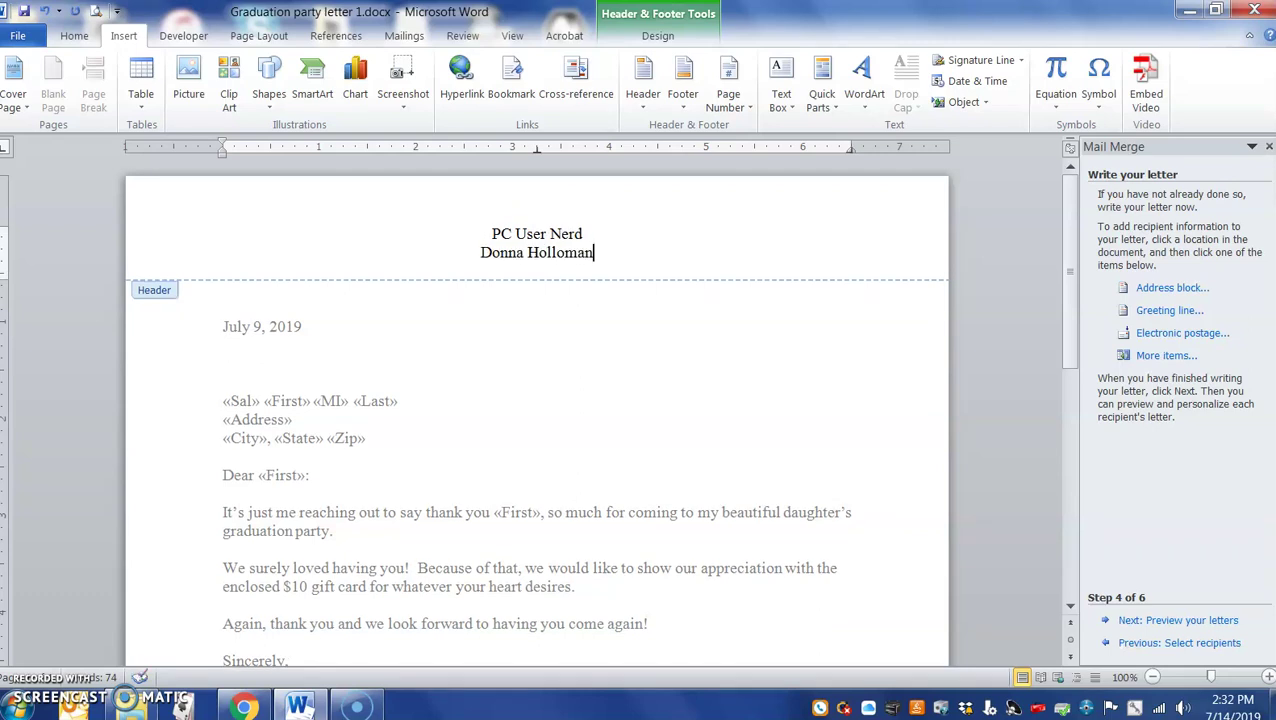
- Set the font of the "PC User Nerd" line in the header to Palace Script MT
{"action": "left_click_drag", "start_coordinate": [583, 233], "coordinate": [492, 233]}
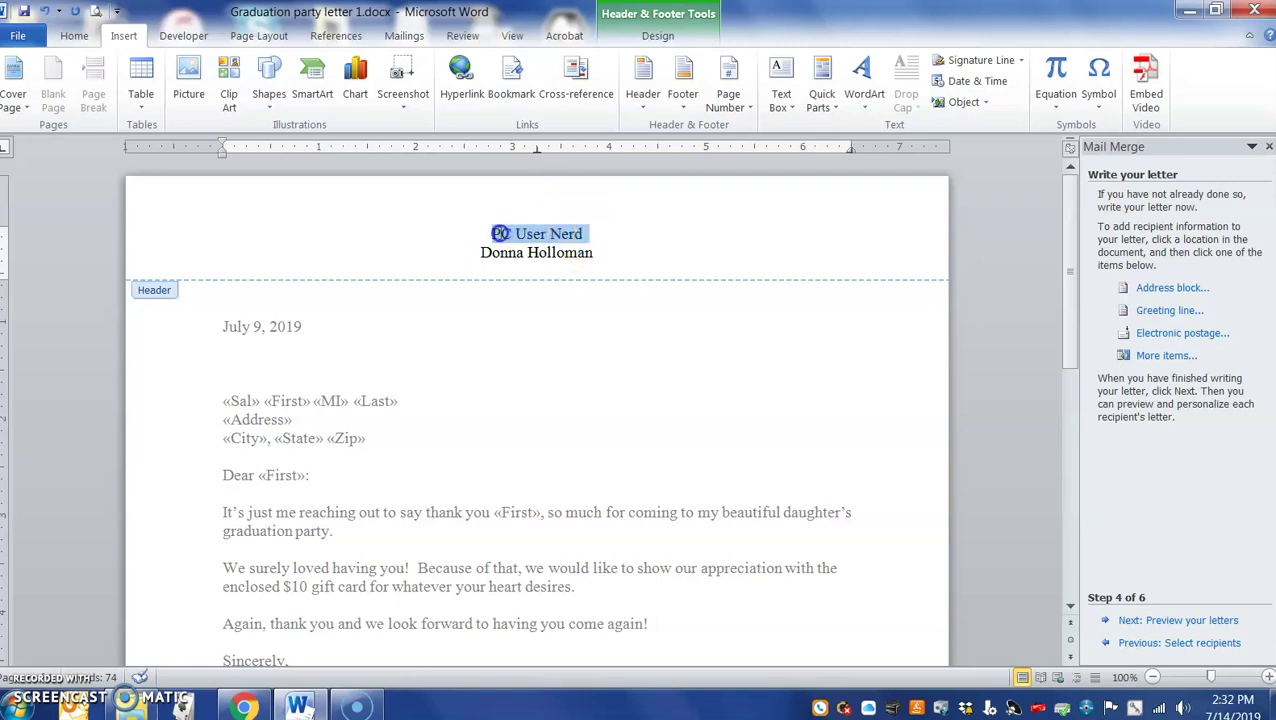
{"action": "left_click", "coordinate": [74, 38]}
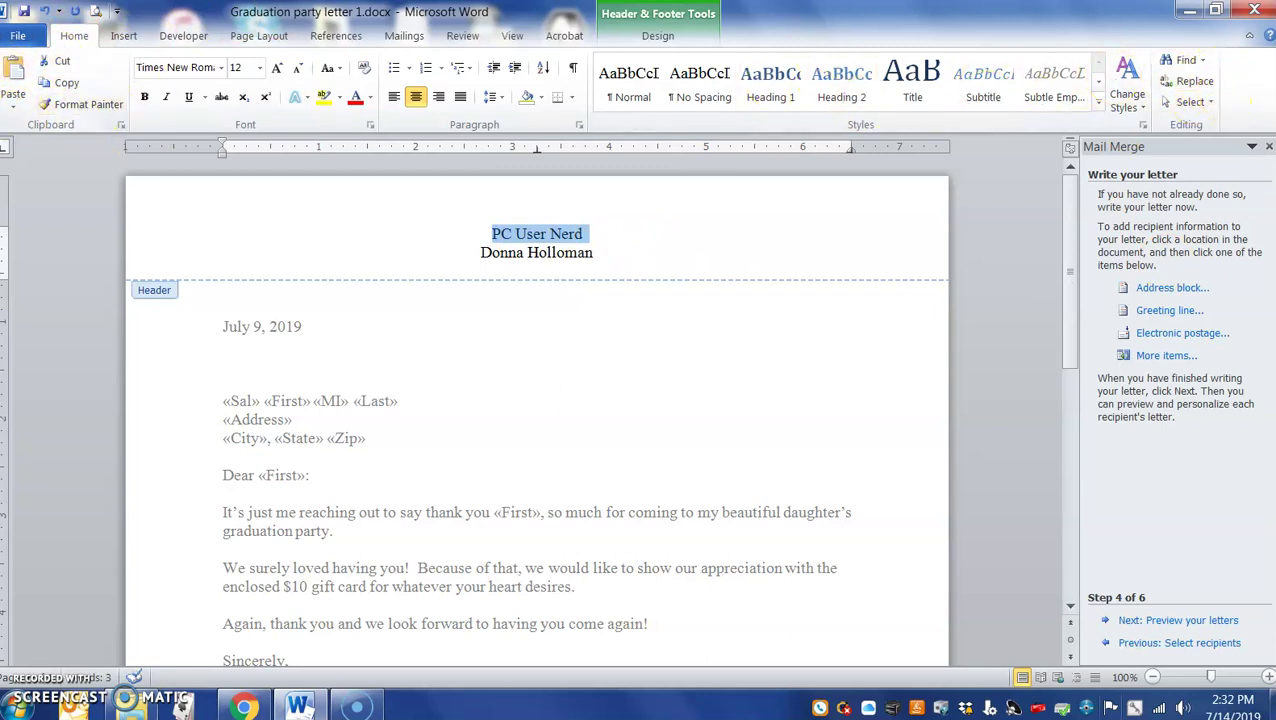
{"action": "left_click", "coordinate": [222, 67]}
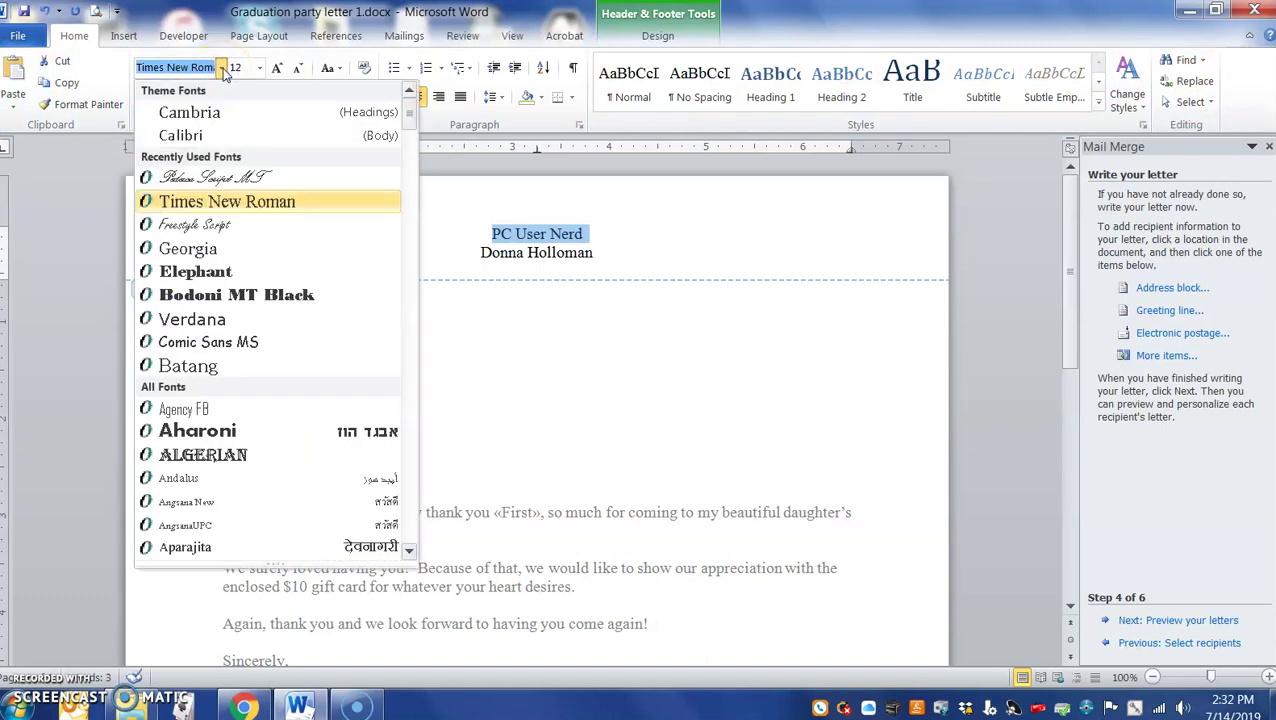
{"action": "key", "text": "Escape"}
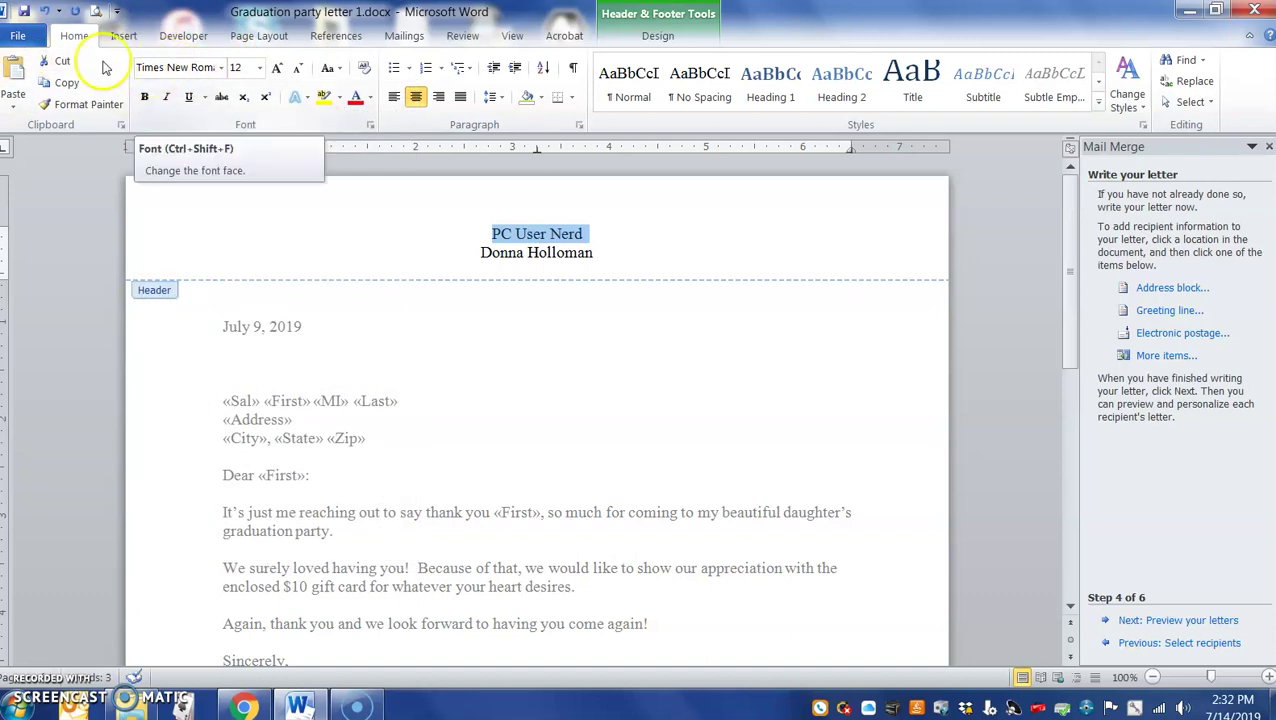
{"action": "left_click", "coordinate": [145, 65]}
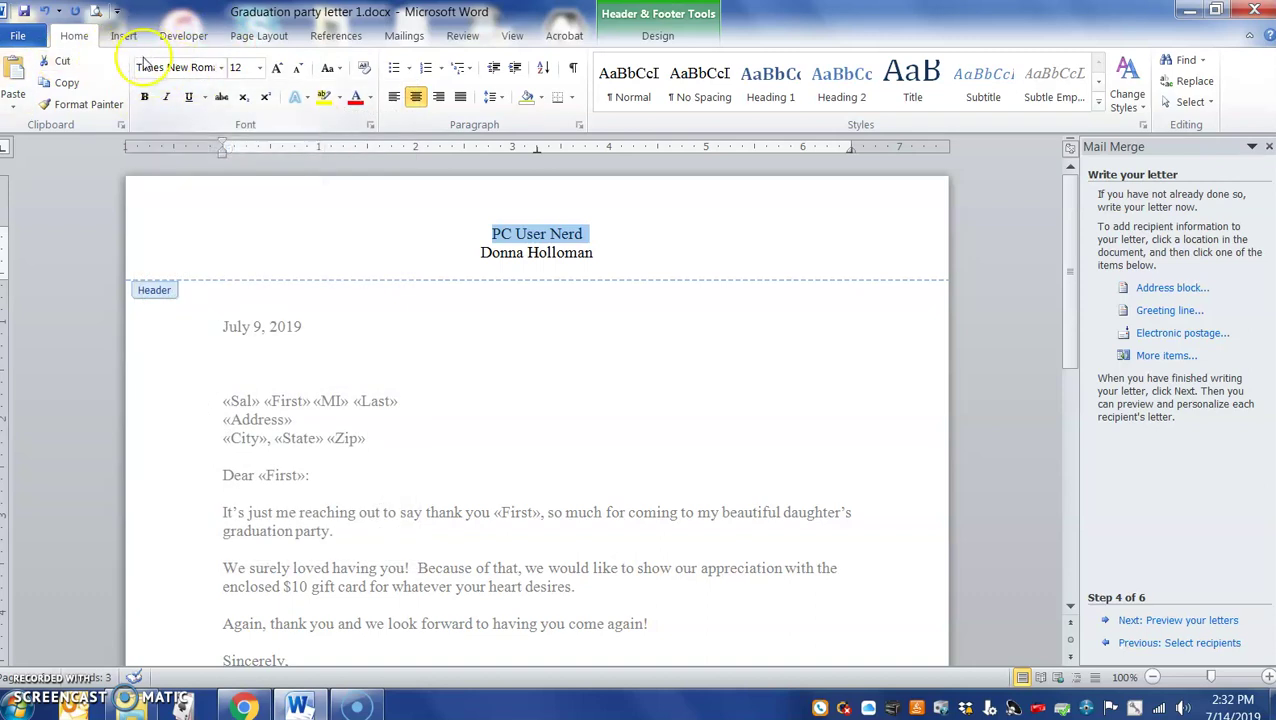
{"action": "left_click", "coordinate": [221, 68]}
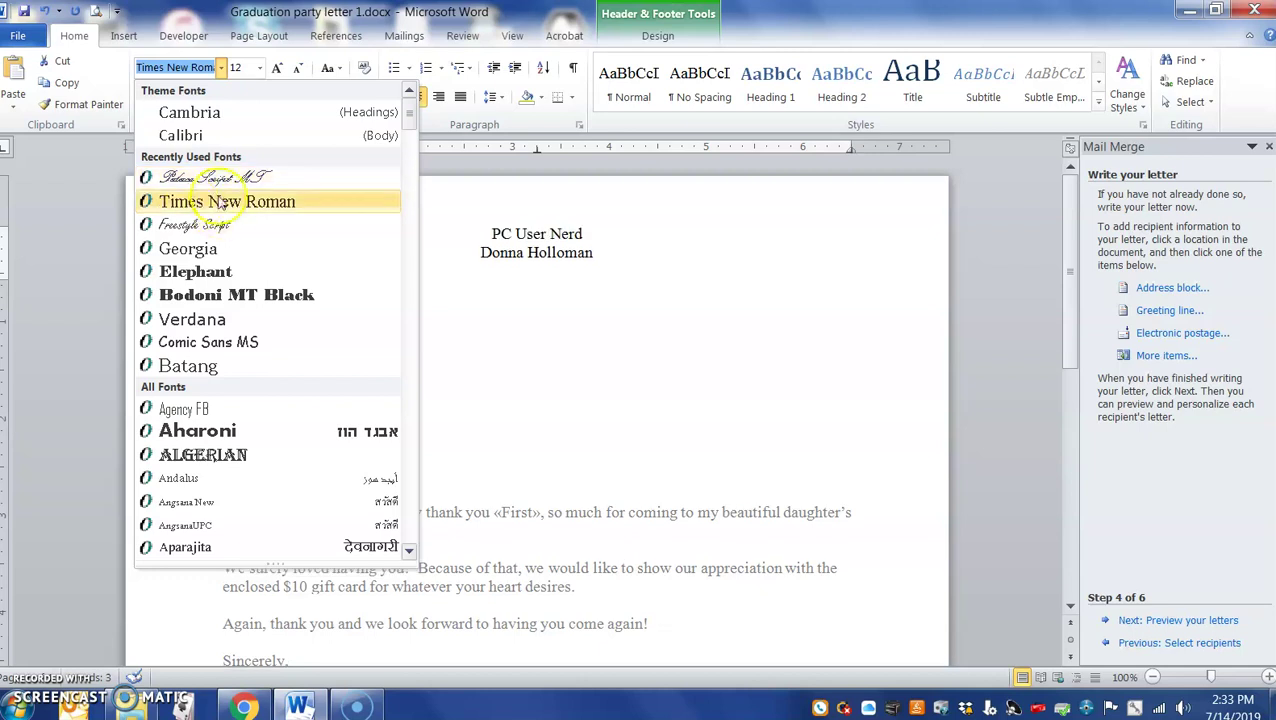
{"action": "scroll", "coordinate": [265, 237], "scroll_direction": "down", "scroll_amount": 4}
{"action": "scroll", "coordinate": [265, 237], "scroll_direction": "down", "scroll_amount": 9}
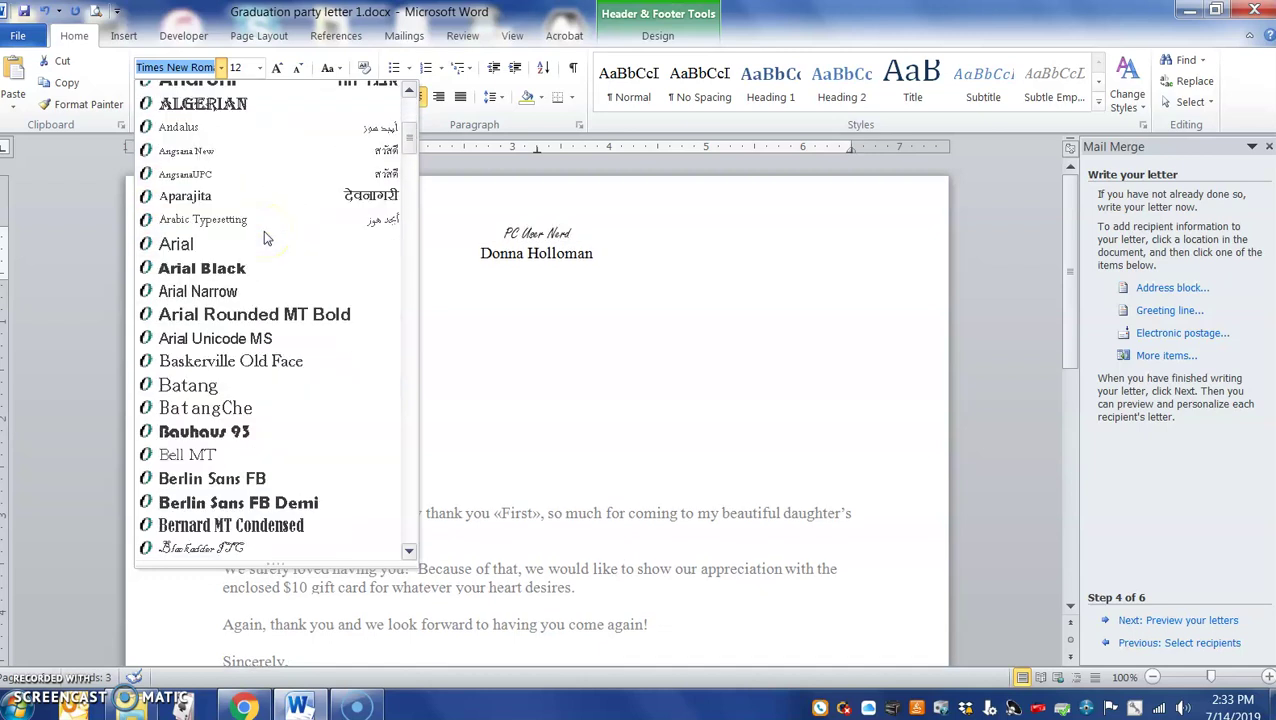
{"action": "scroll", "coordinate": [262, 238], "scroll_direction": "down", "scroll_amount": 8}
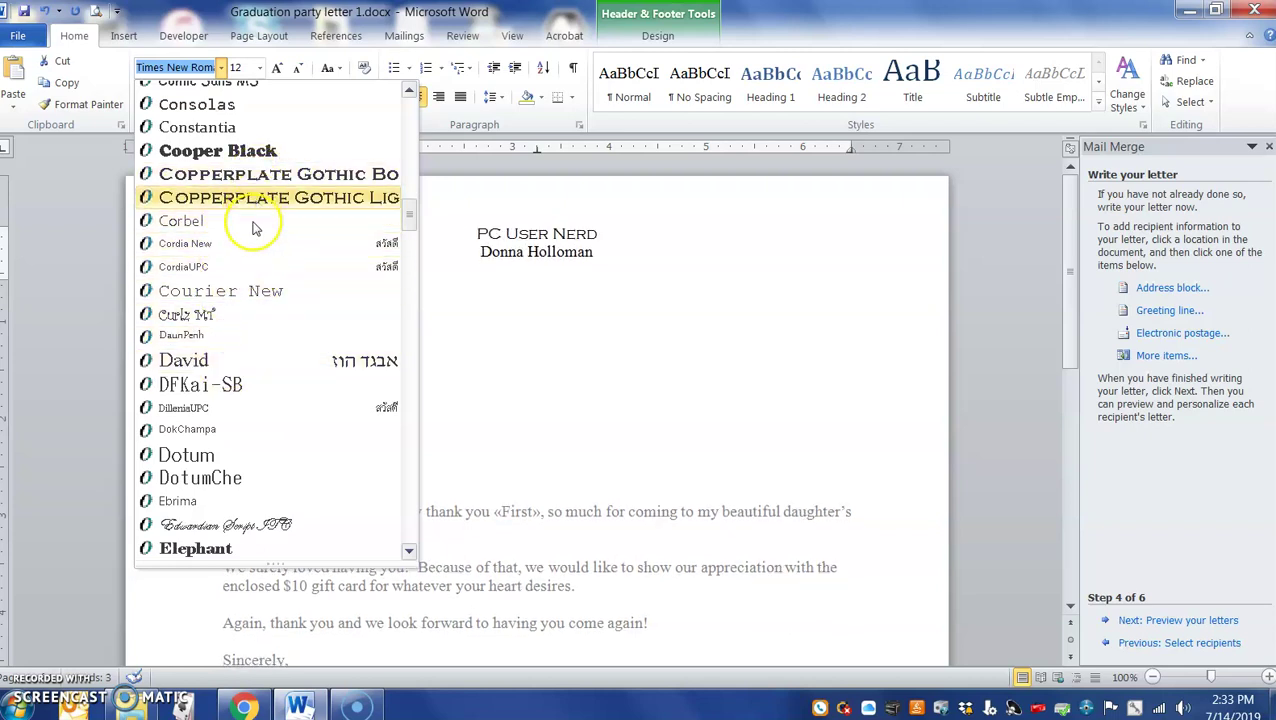
{"action": "scroll", "coordinate": [229, 480], "scroll_direction": "down", "scroll_amount": 1}
{"action": "scroll", "coordinate": [229, 480], "scroll_direction": "down", "scroll_amount": 1}
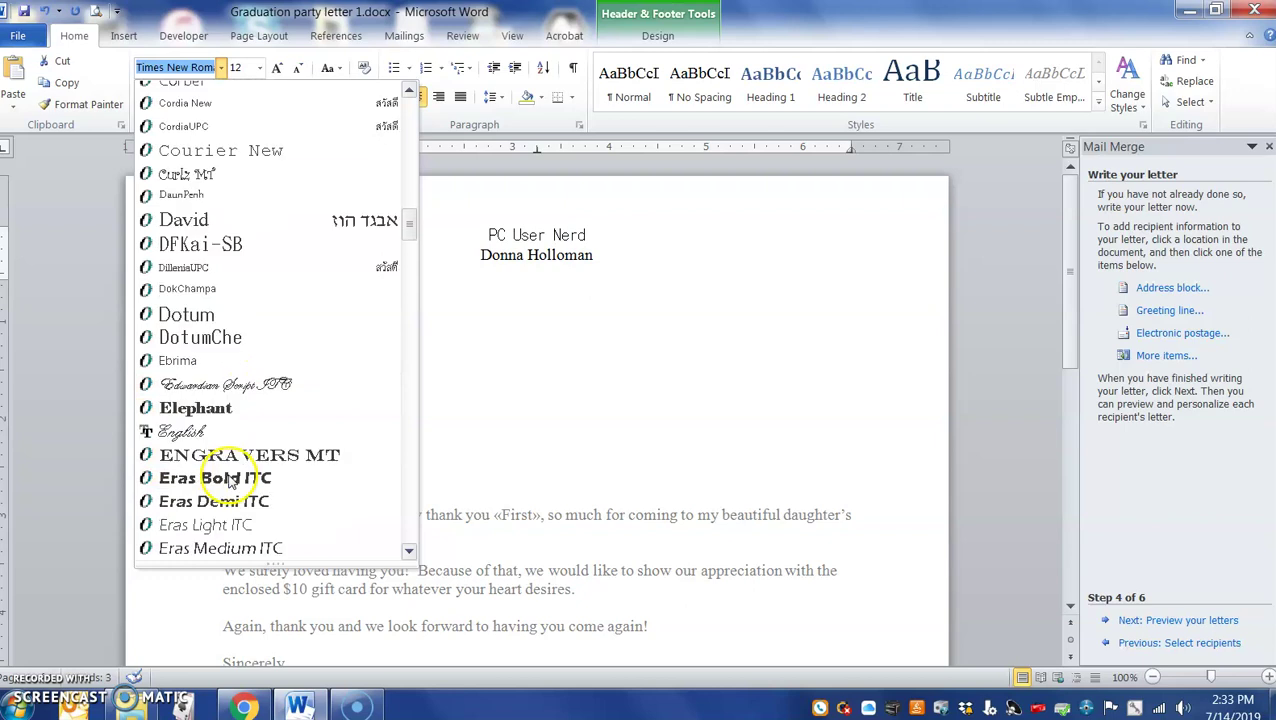
{"action": "scroll", "coordinate": [229, 415], "scroll_direction": "up", "scroll_amount": 5}
{"action": "scroll", "coordinate": [229, 415], "scroll_direction": "up", "scroll_amount": 15}
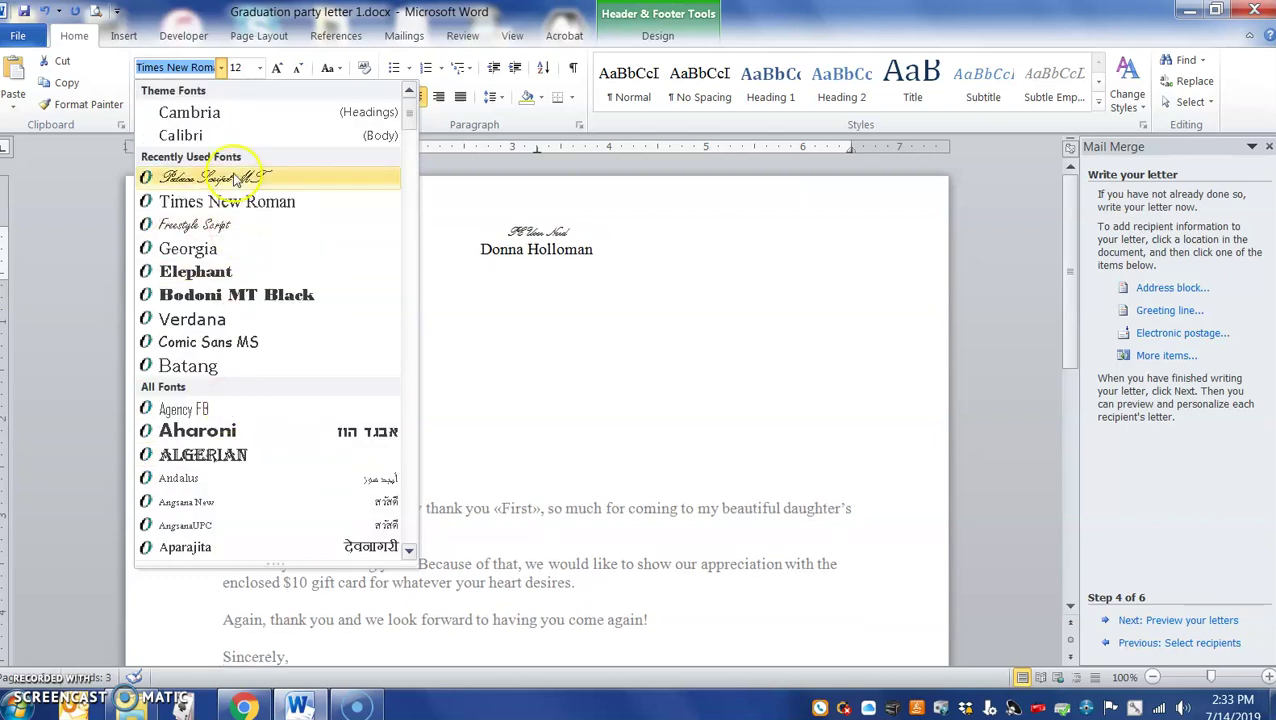
{"action": "left_click", "coordinate": [215, 177]}
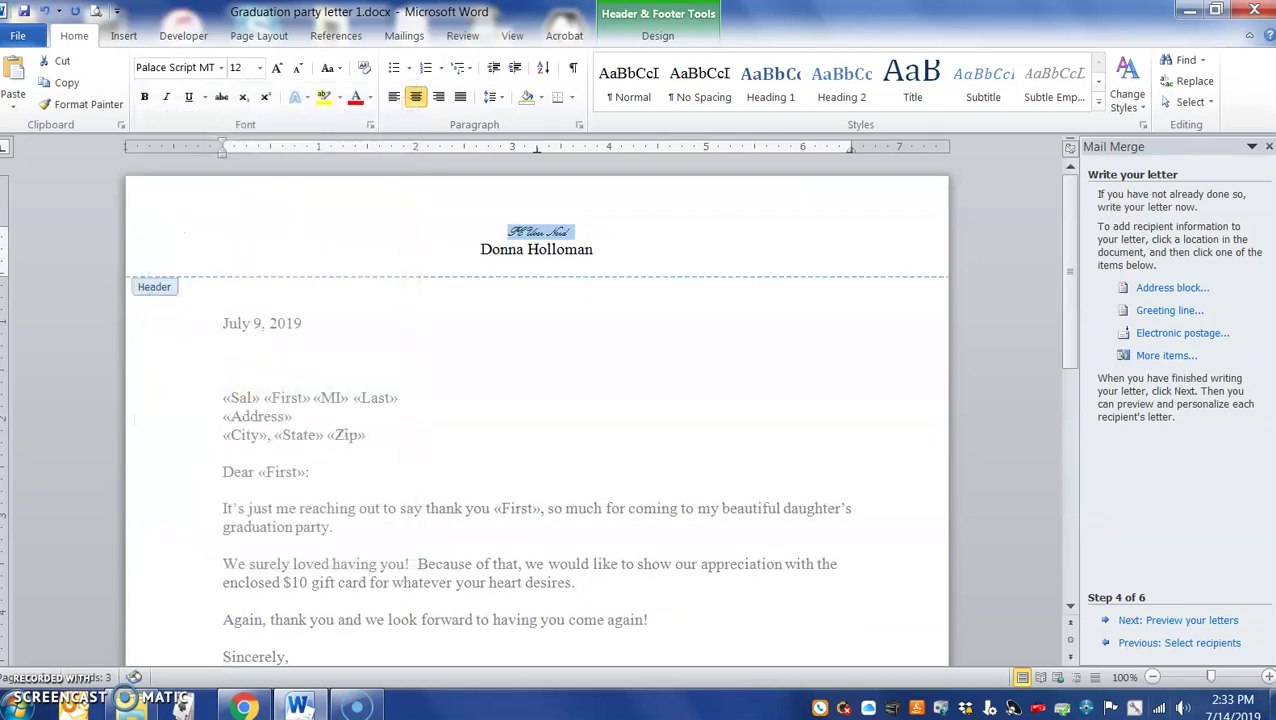
- Set the "PC User Nerd" line in the header to font size 72 and color it dark blue
{"action": "left_click", "coordinate": [259, 70]}
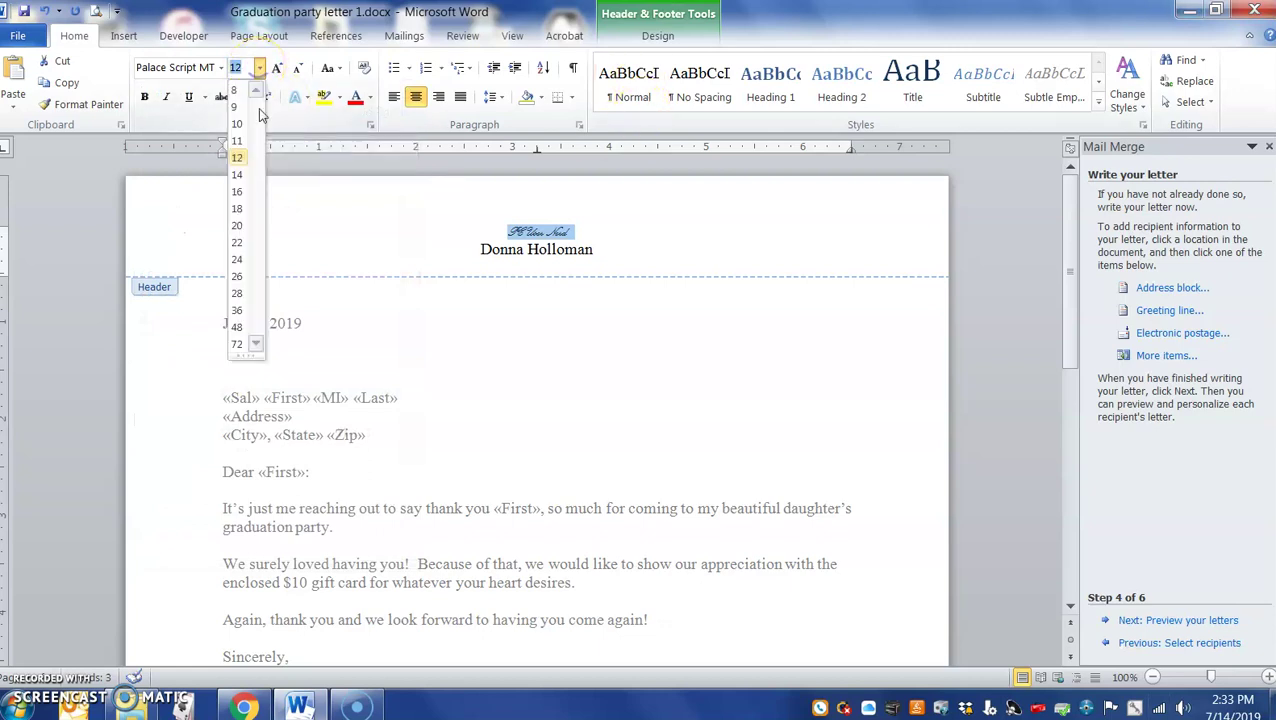
{"action": "left_click", "coordinate": [237, 344]}
{"action": "left_click_drag", "start_coordinate": [720, 276], "coordinate": [428, 273]}
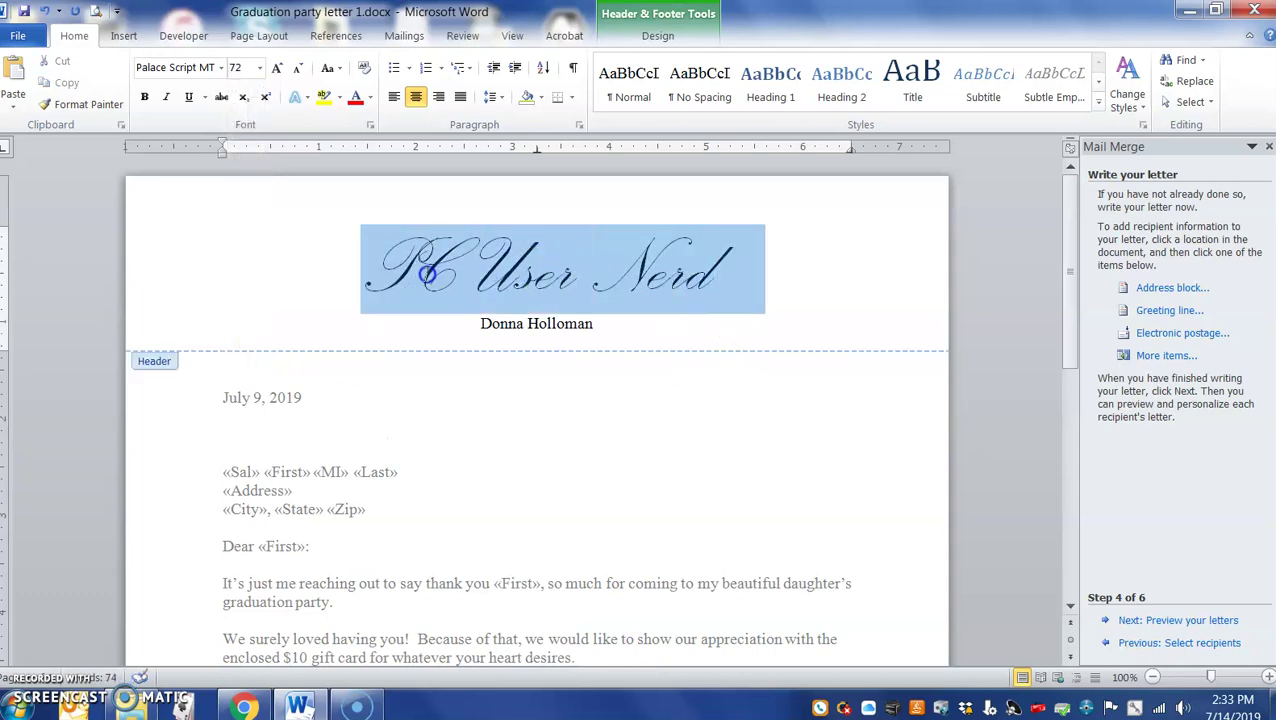
{"action": "left_click", "coordinate": [370, 98]}
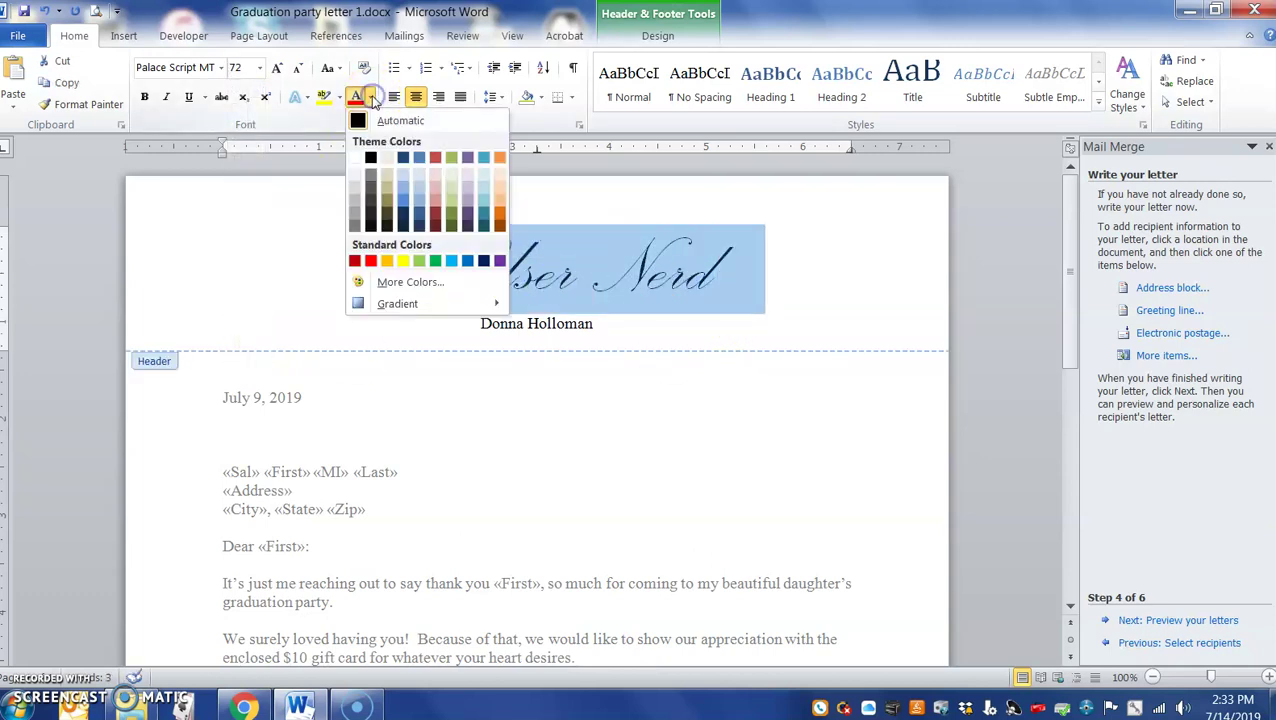
{"action": "left_click", "coordinate": [400, 158]}
{"action": "left_click", "coordinate": [528, 300]}
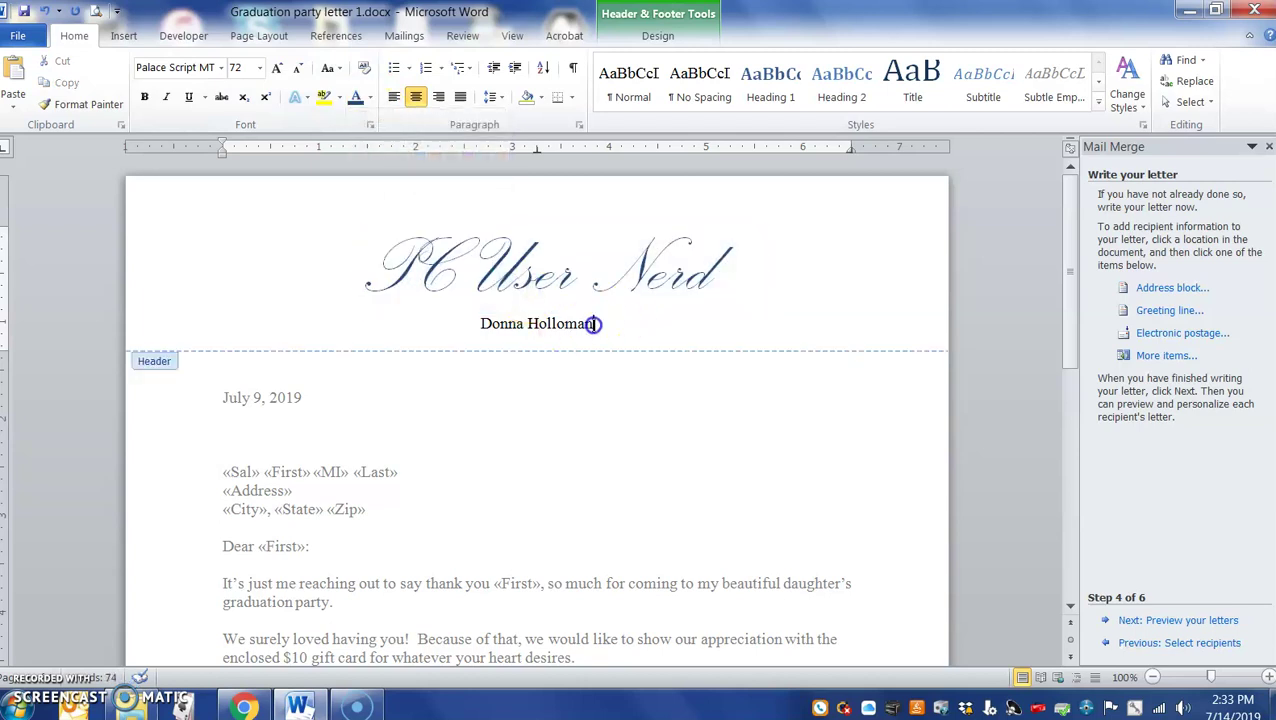
- Italicize the sender's name line in the header and color it Olive Green, Accent 3, Darker 50%, leaving it without bold or underline
{"action": "left_click_drag", "start_coordinate": [594, 323], "coordinate": [482, 323]}
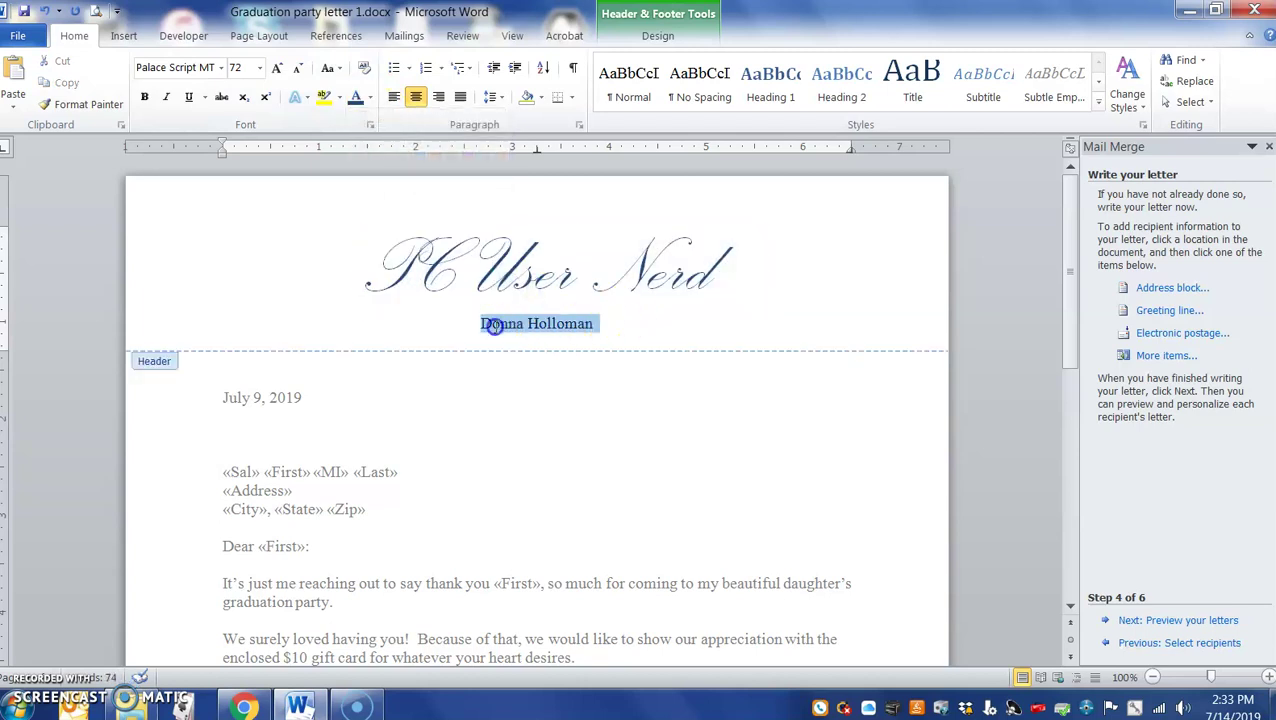
{"action": "left_click", "coordinate": [165, 100]}
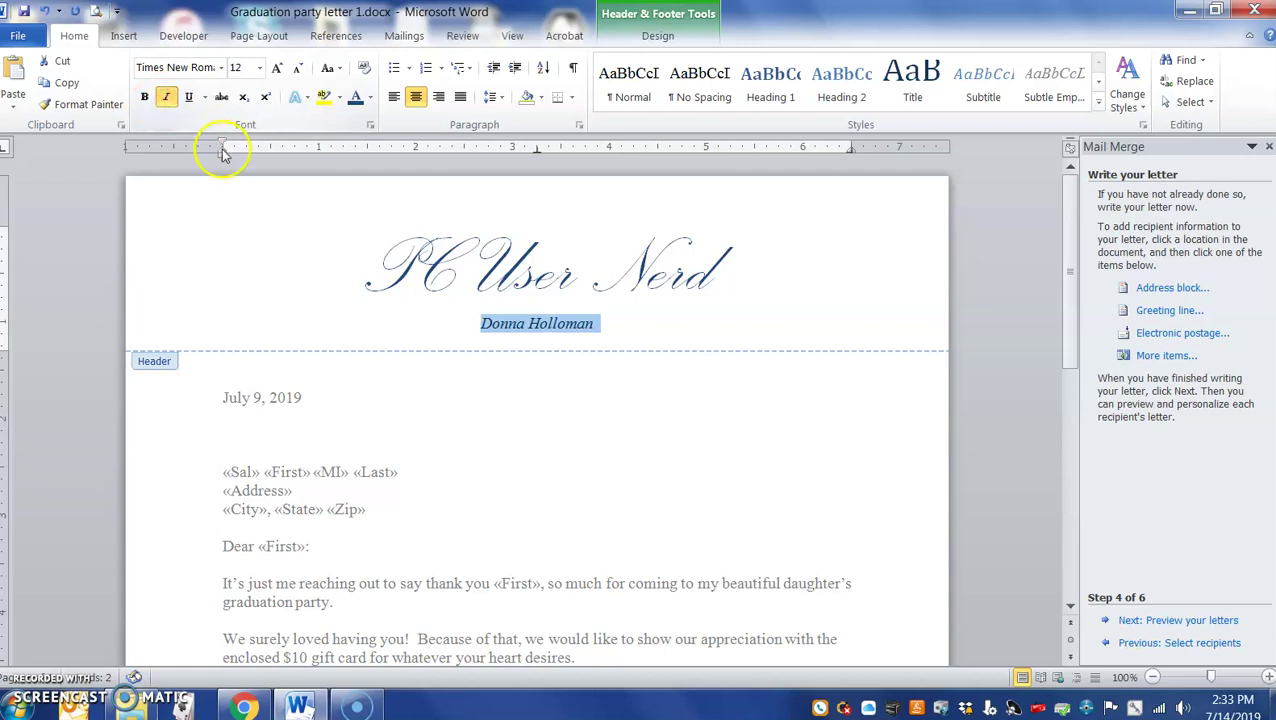
{"action": "left_click", "coordinate": [190, 99]}
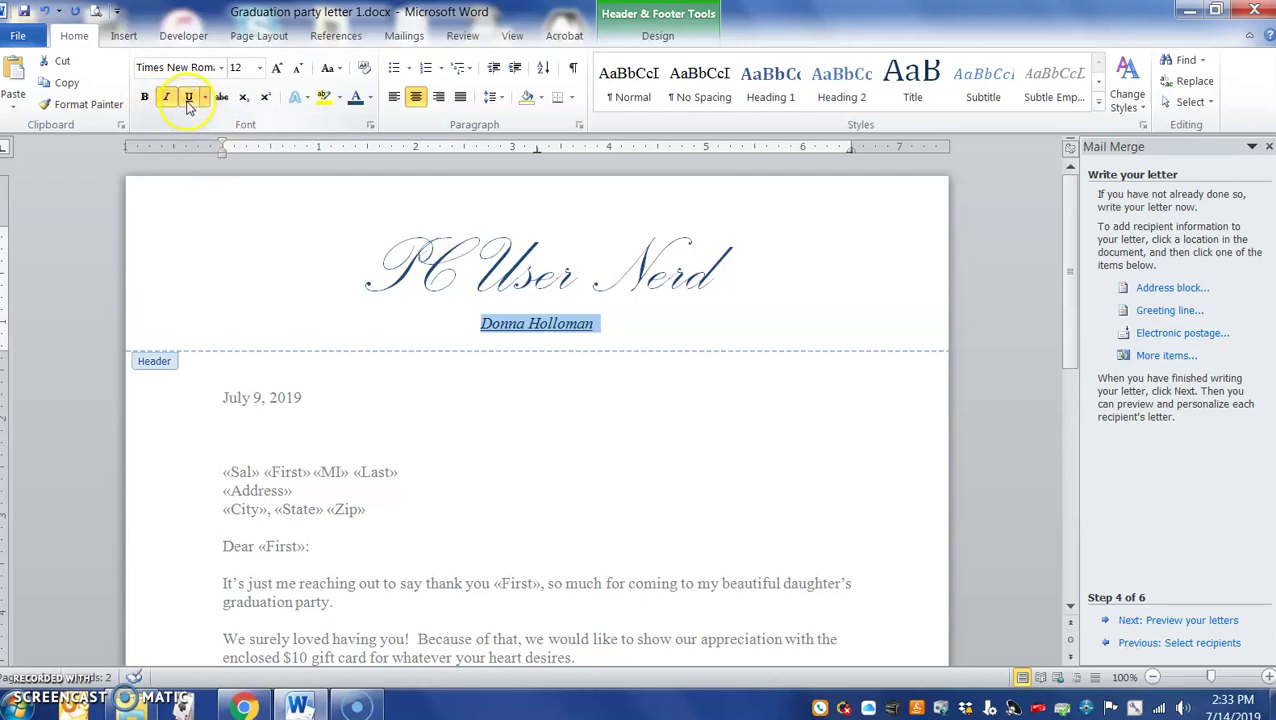
{"action": "left_click", "coordinate": [144, 97]}
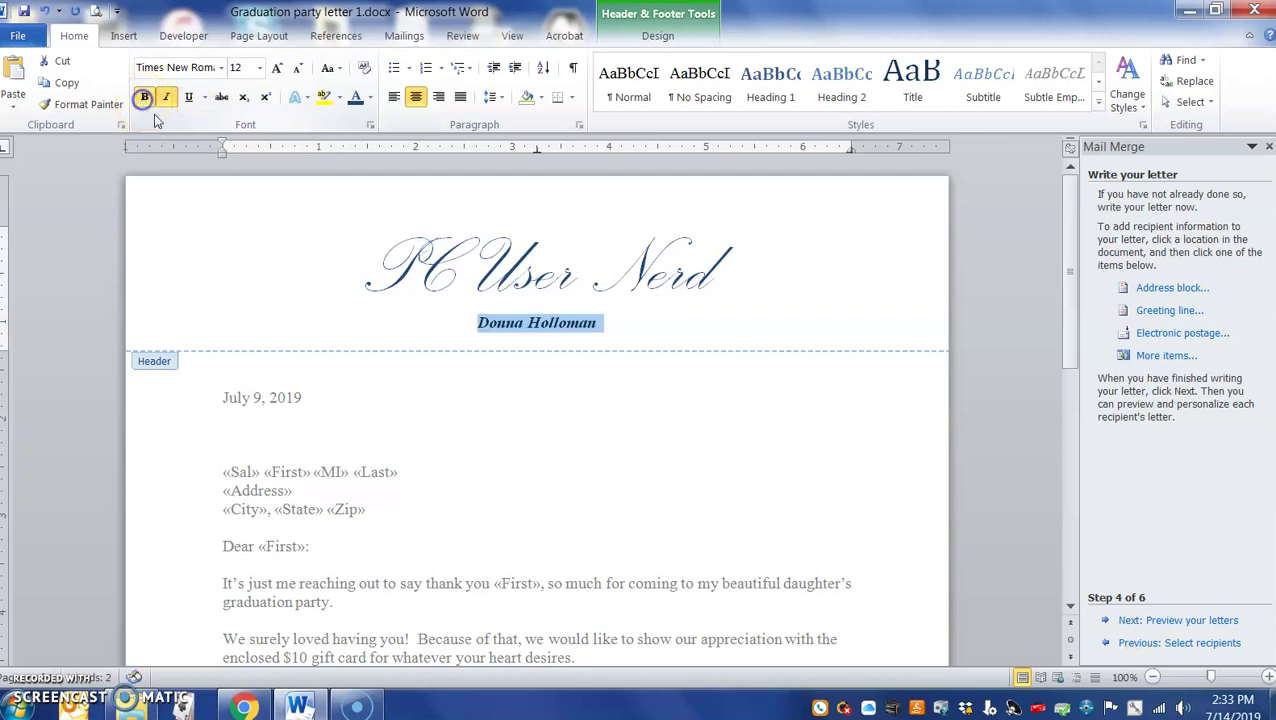
{"action": "left_click", "coordinate": [145, 98]}
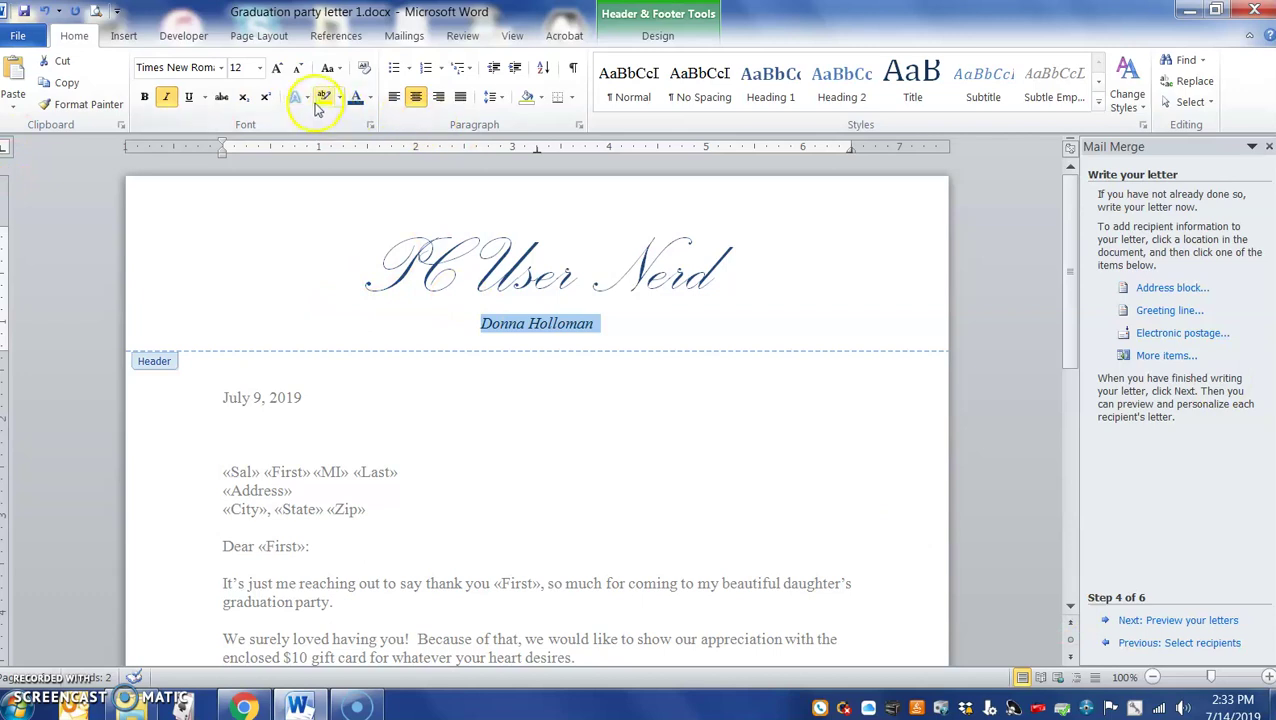
{"action": "left_click", "coordinate": [368, 97]}
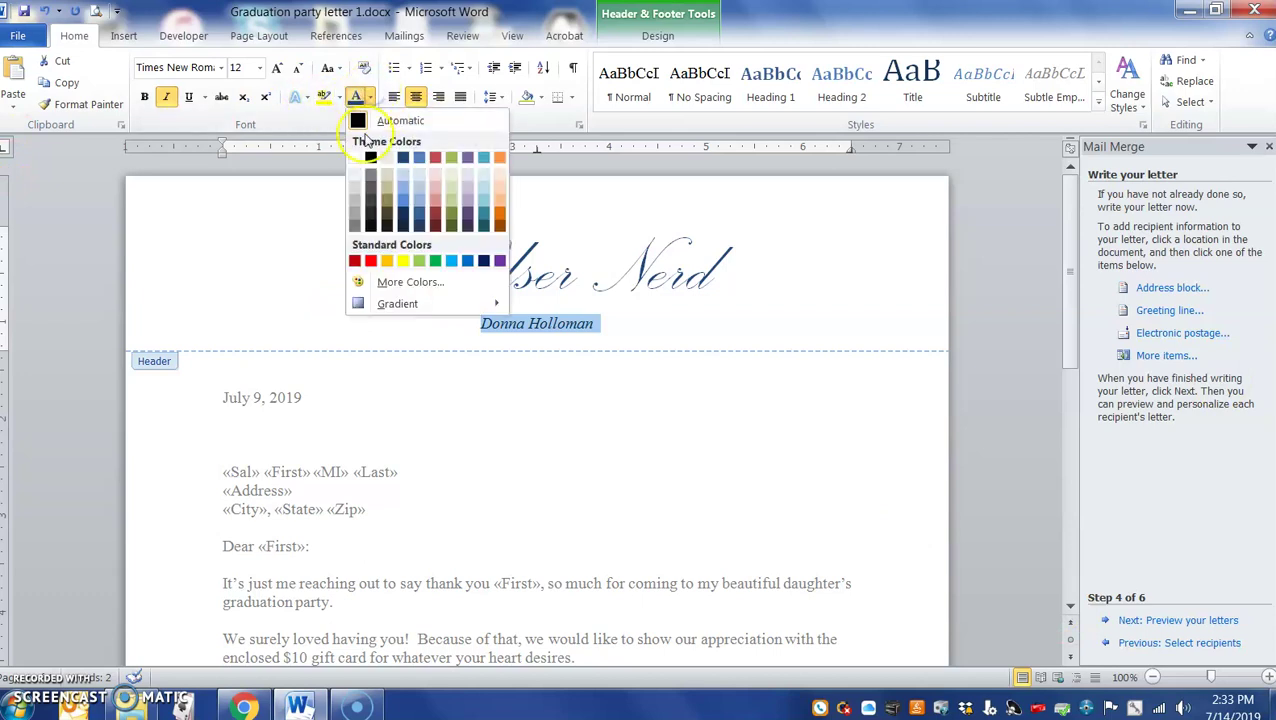
{"action": "left_click", "coordinate": [455, 228]}
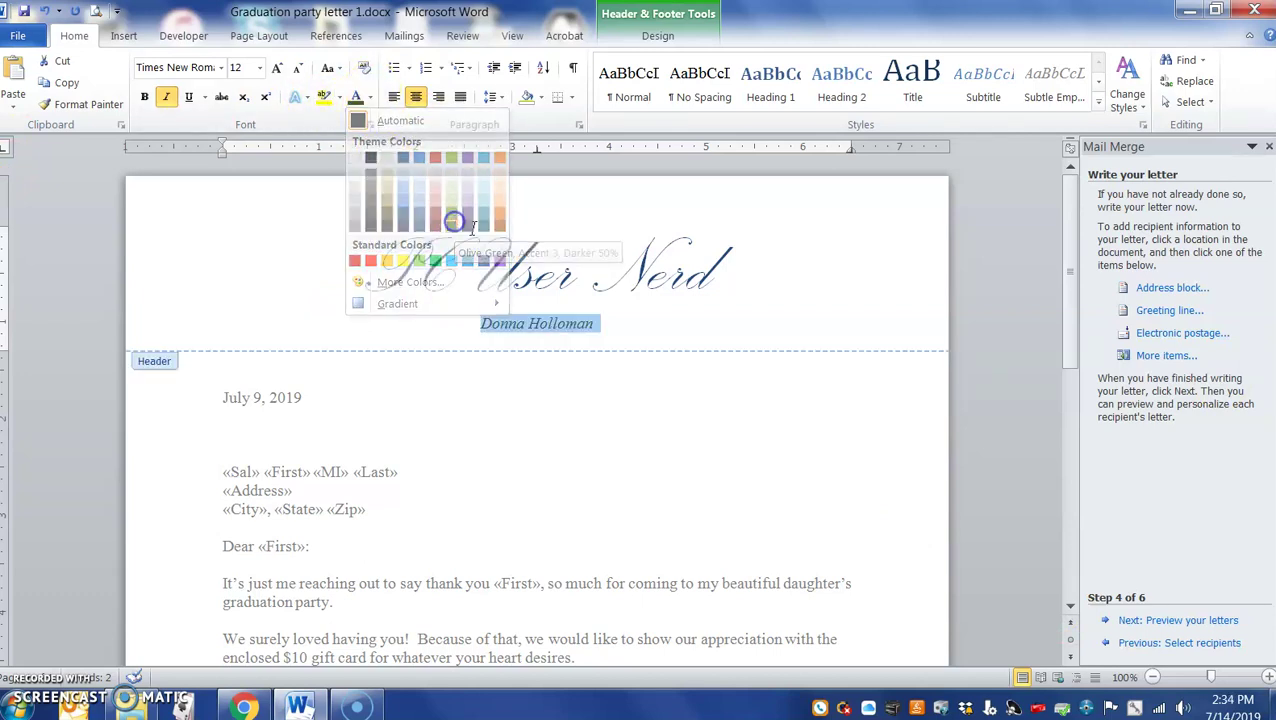
- Leave the header for the letter body, reopen the header once, and return to the body text
{"action": "double_click", "coordinate": [330, 463]}
{"action": "scroll", "coordinate": [403, 503], "scroll_direction": "down", "scroll_amount": 2}
{"action": "scroll", "coordinate": [403, 503], "scroll_direction": "up", "scroll_amount": 2}
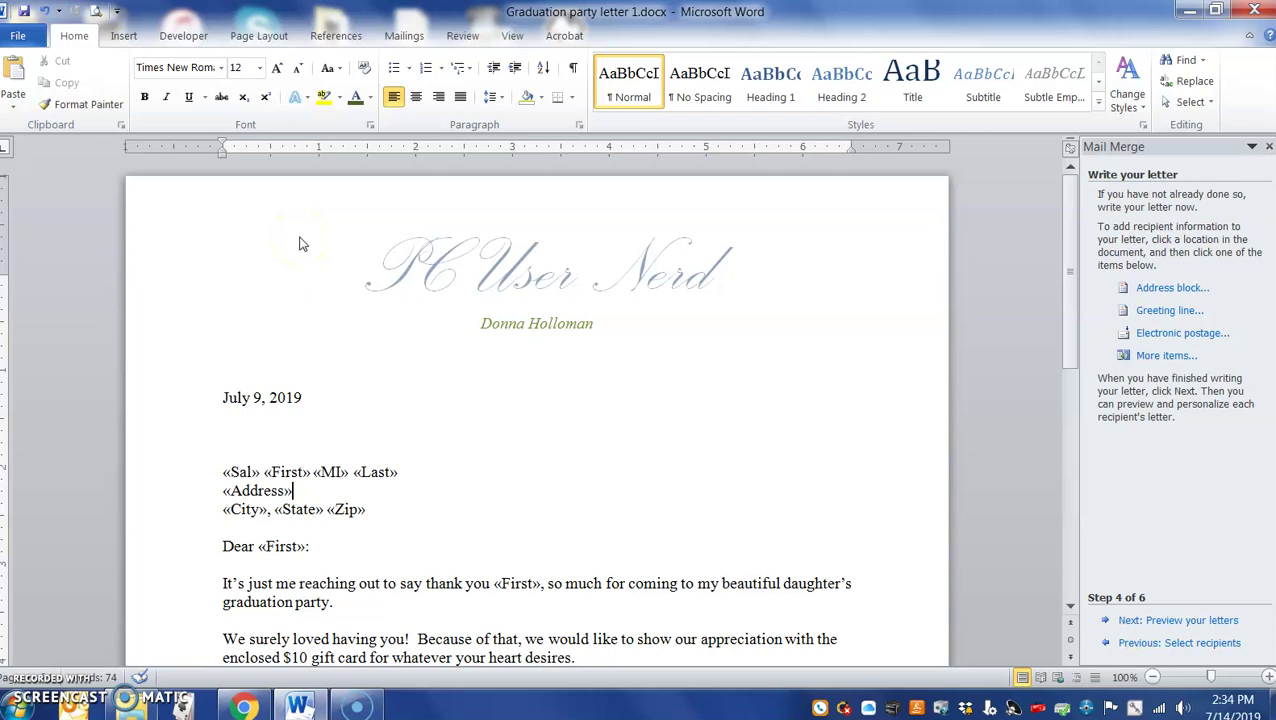
{"action": "double_click", "coordinate": [300, 240]}
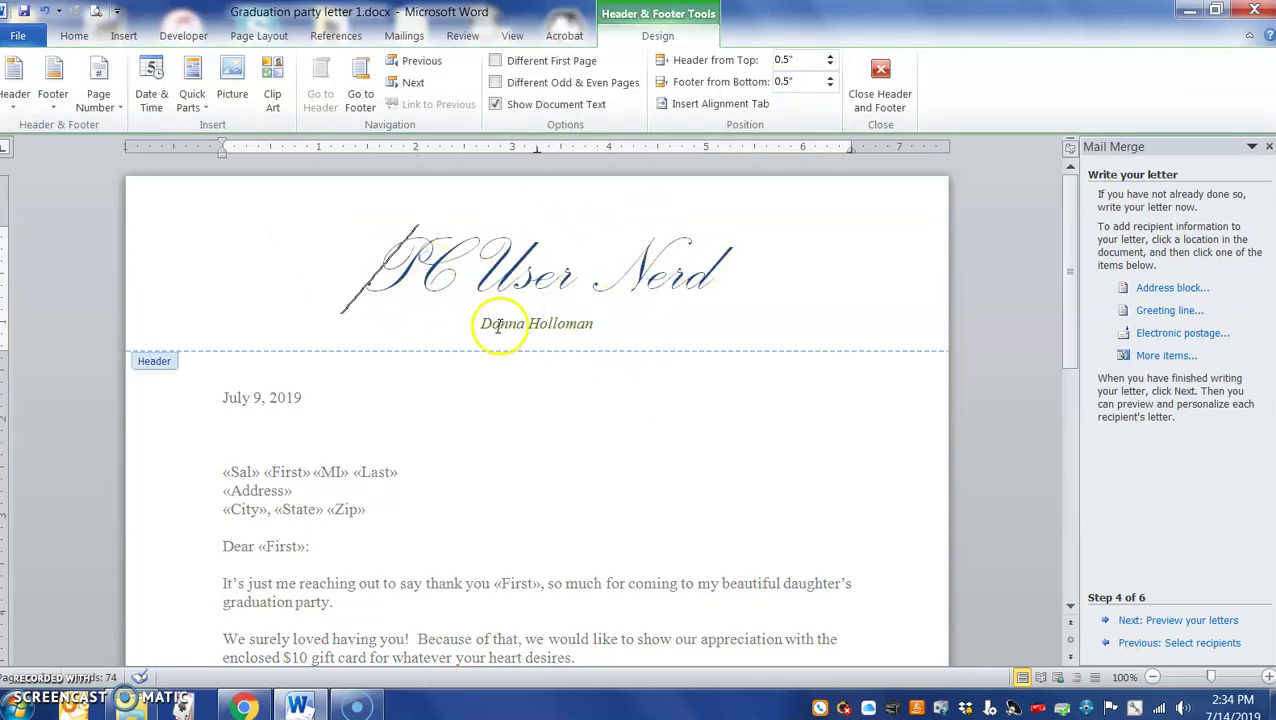
{"action": "double_click", "coordinate": [437, 474]}
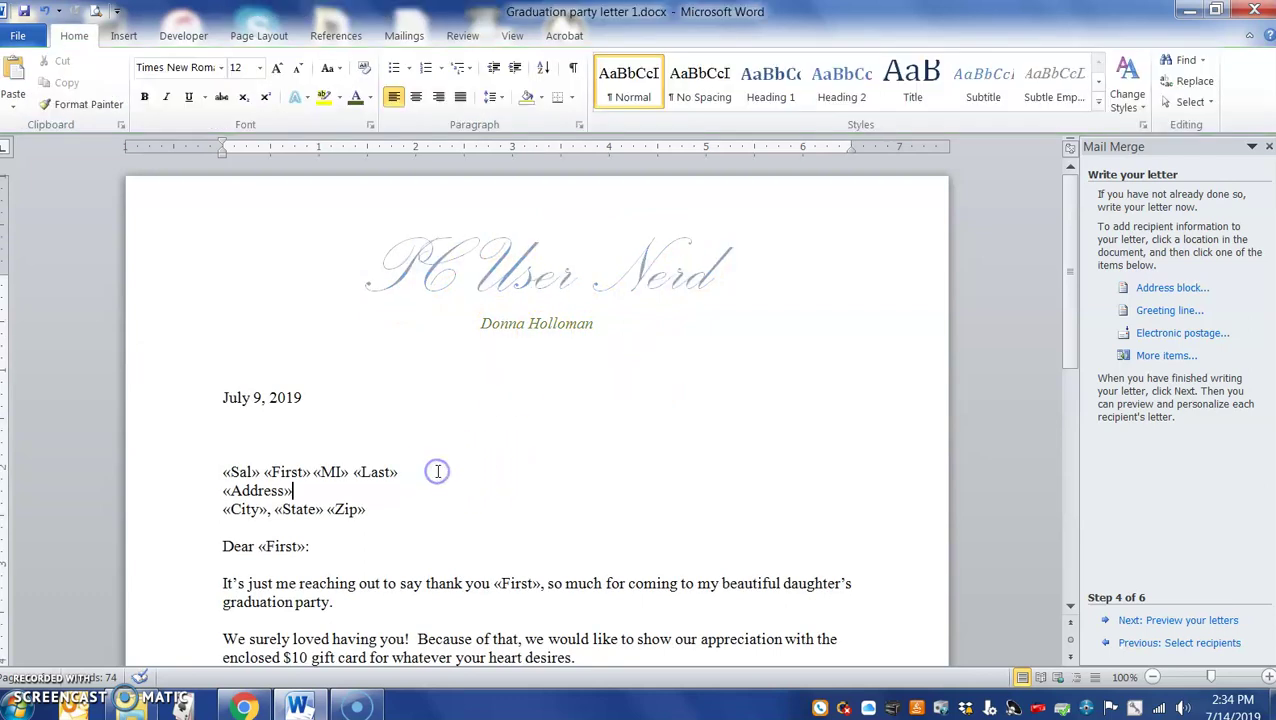
- Open the letter's page footer for editing
{"action": "scroll", "coordinate": [437, 471], "scroll_direction": "down", "scroll_amount": 12}
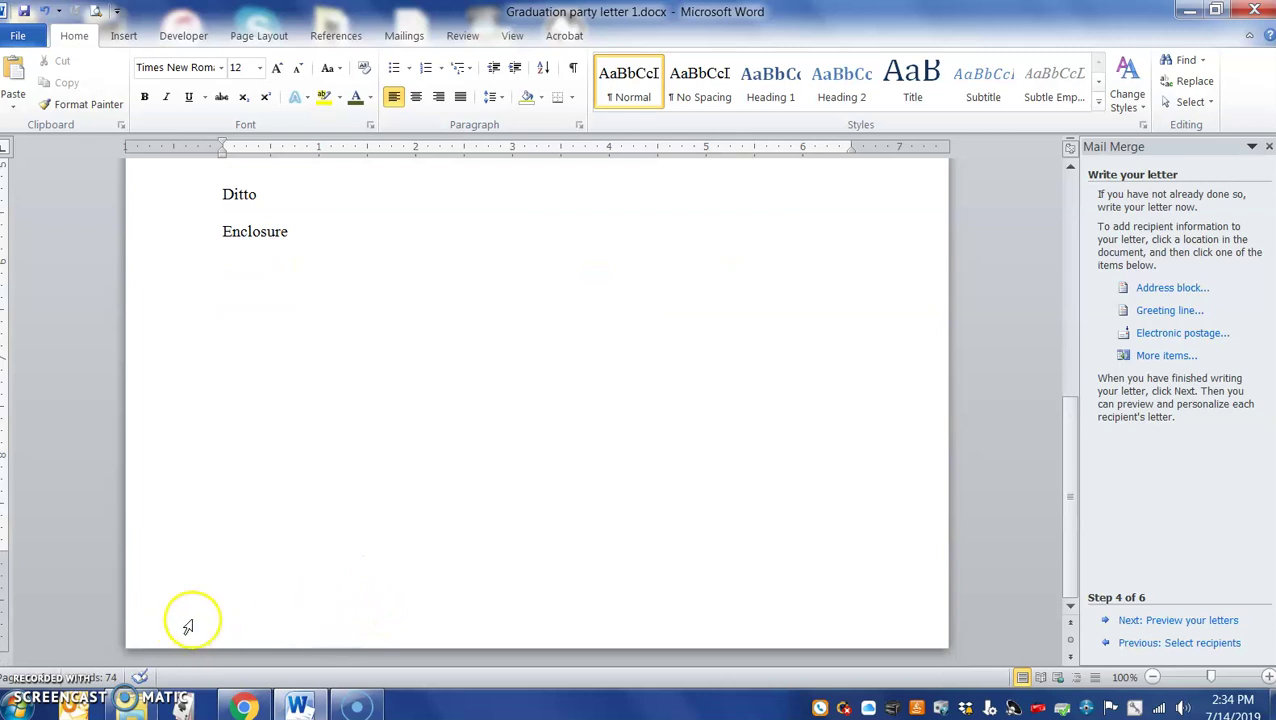
{"action": "double_click", "coordinate": [245, 606]}
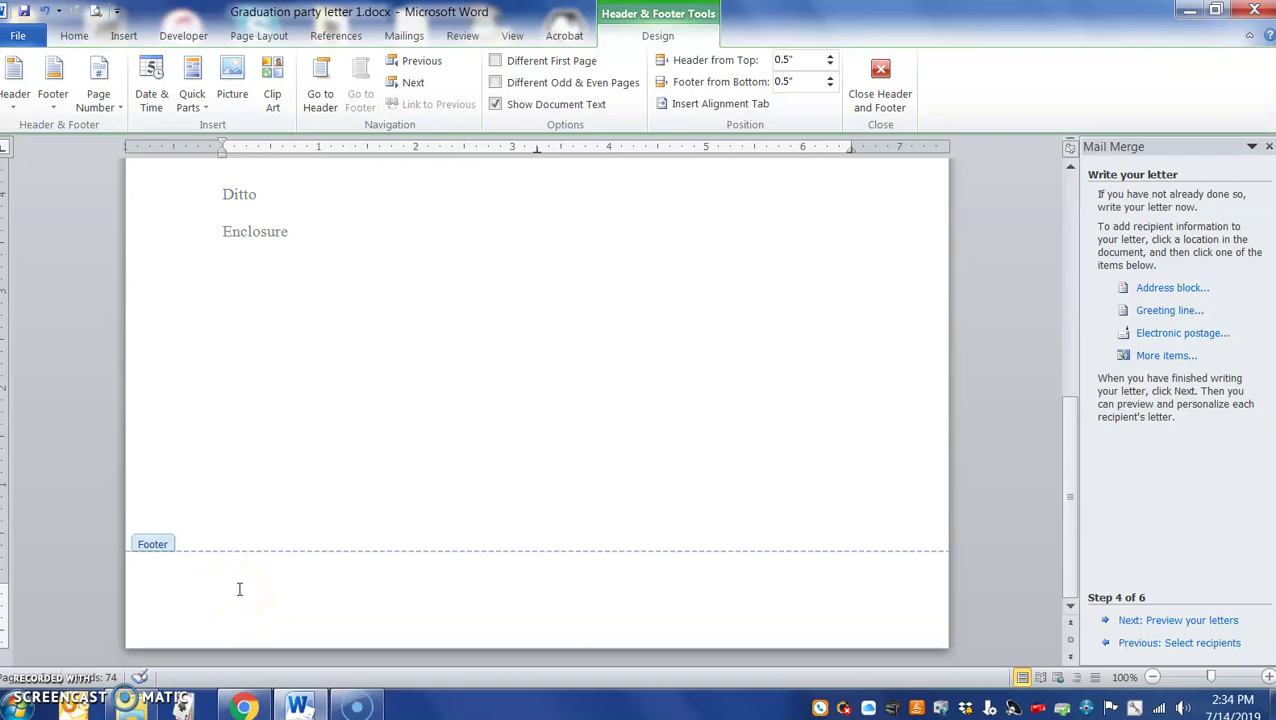
- Examine the built-in footer designs and the page number styles offered for the page margins and the current position
{"action": "left_click", "coordinate": [126, 38]}
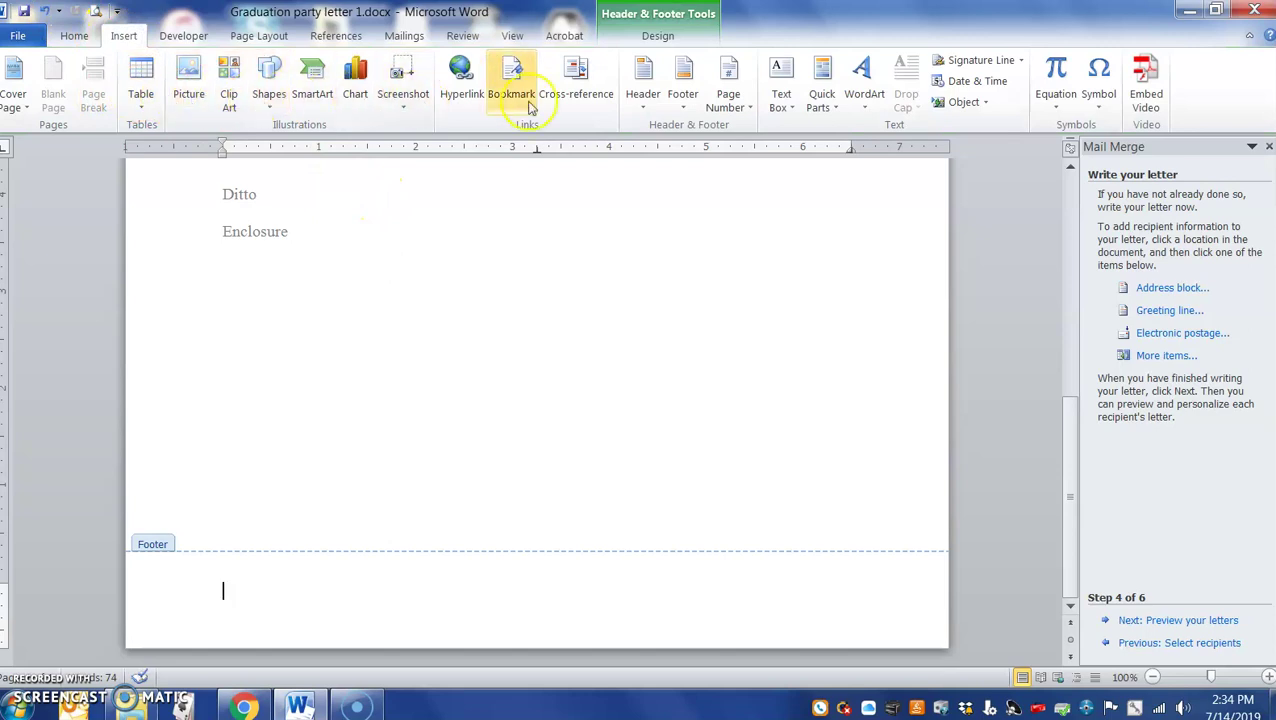
{"action": "left_click", "coordinate": [682, 100]}
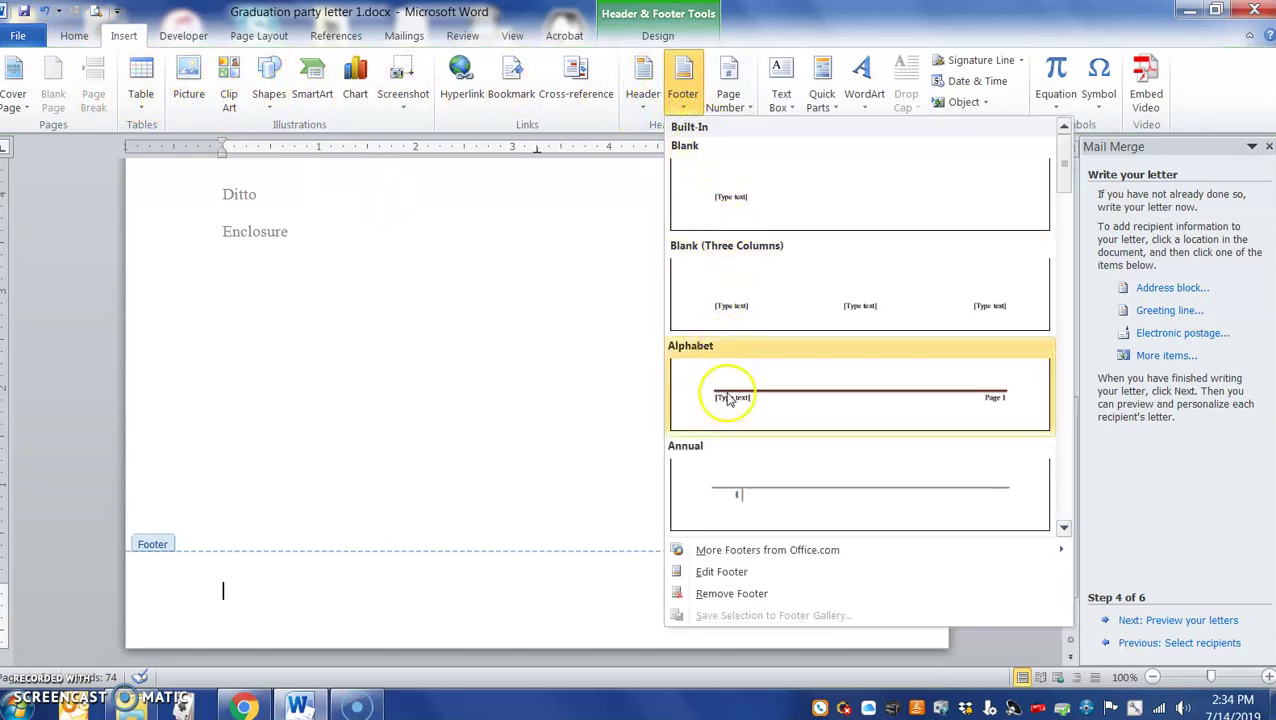
{"action": "scroll", "coordinate": [780, 490], "scroll_direction": "down", "scroll_amount": 8}
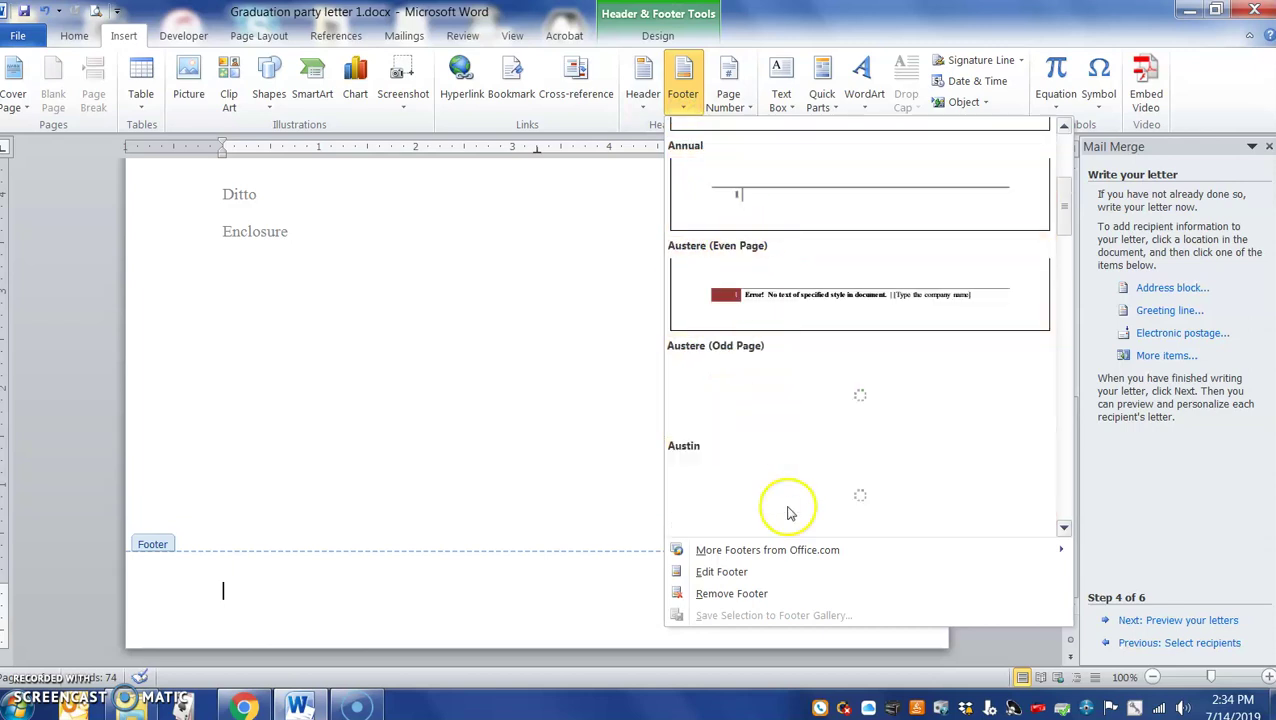
{"action": "left_click", "coordinate": [908, 28]}
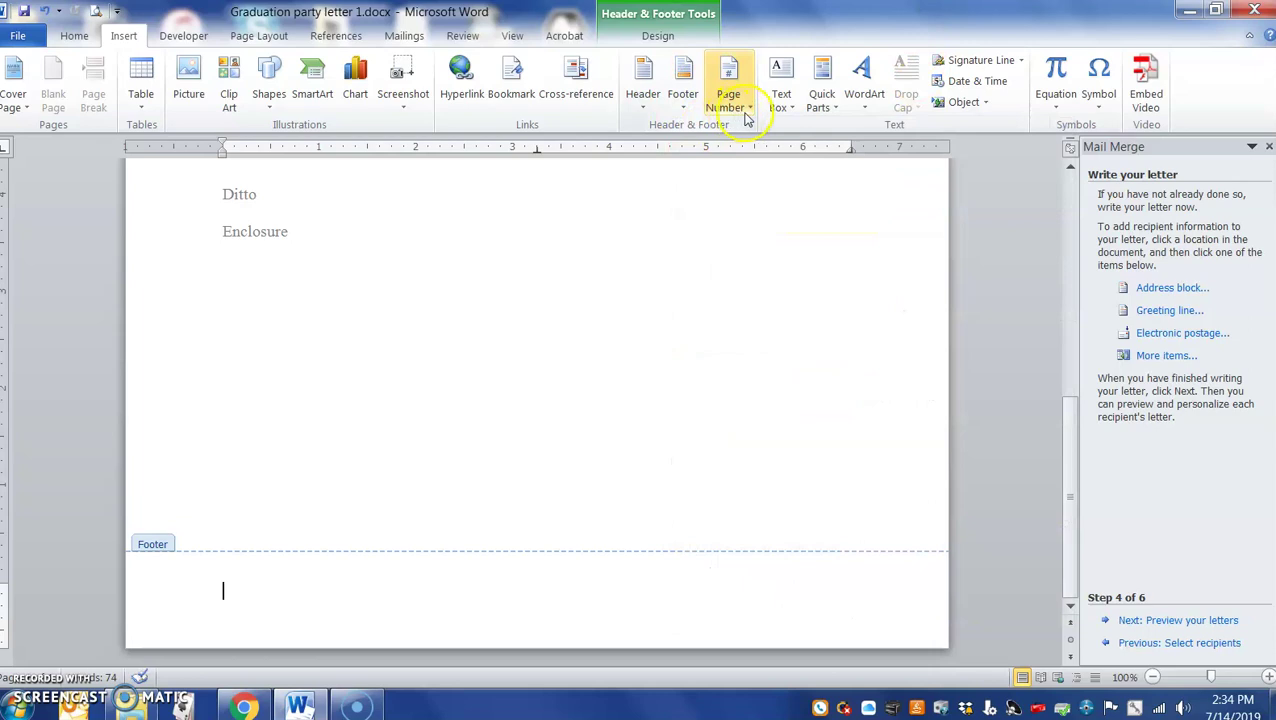
{"action": "left_click", "coordinate": [746, 117]}
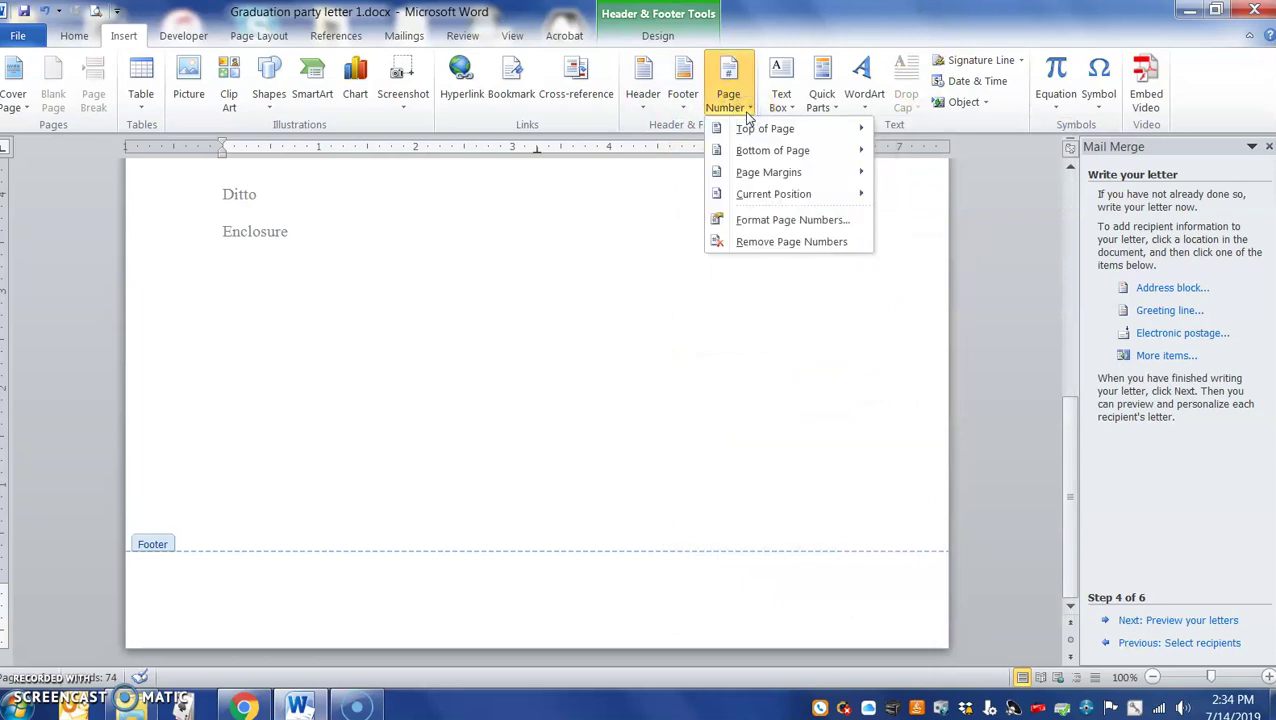
{"action": "mouse_move", "coordinate": [750, 193]}
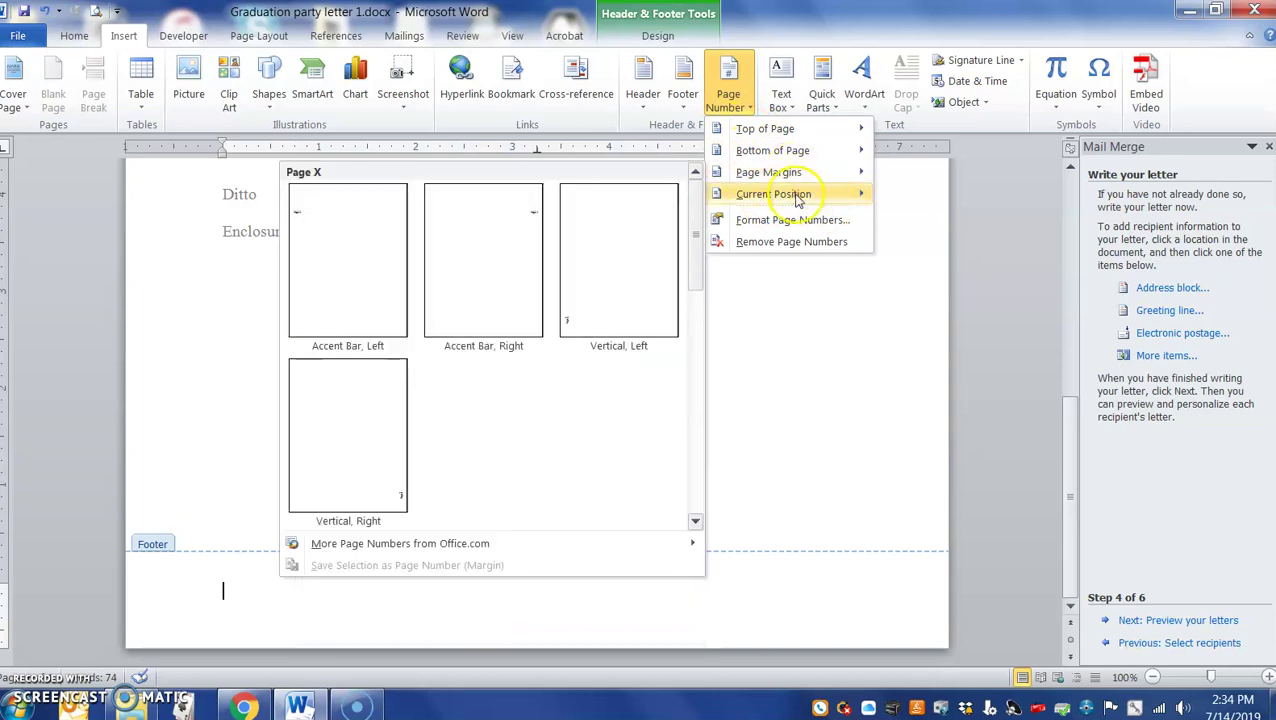
{"action": "mouse_move", "coordinate": [790, 200]}
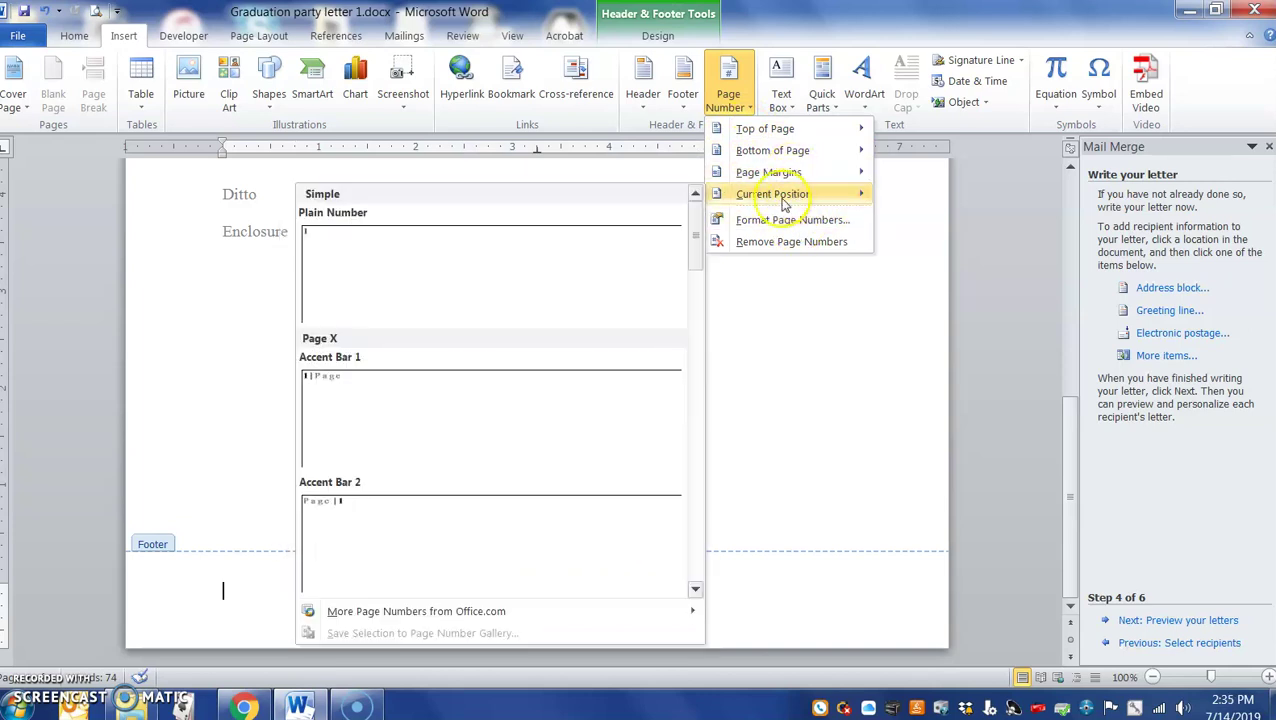
{"action": "scroll", "coordinate": [485, 505], "scroll_direction": "down", "scroll_amount": 5}
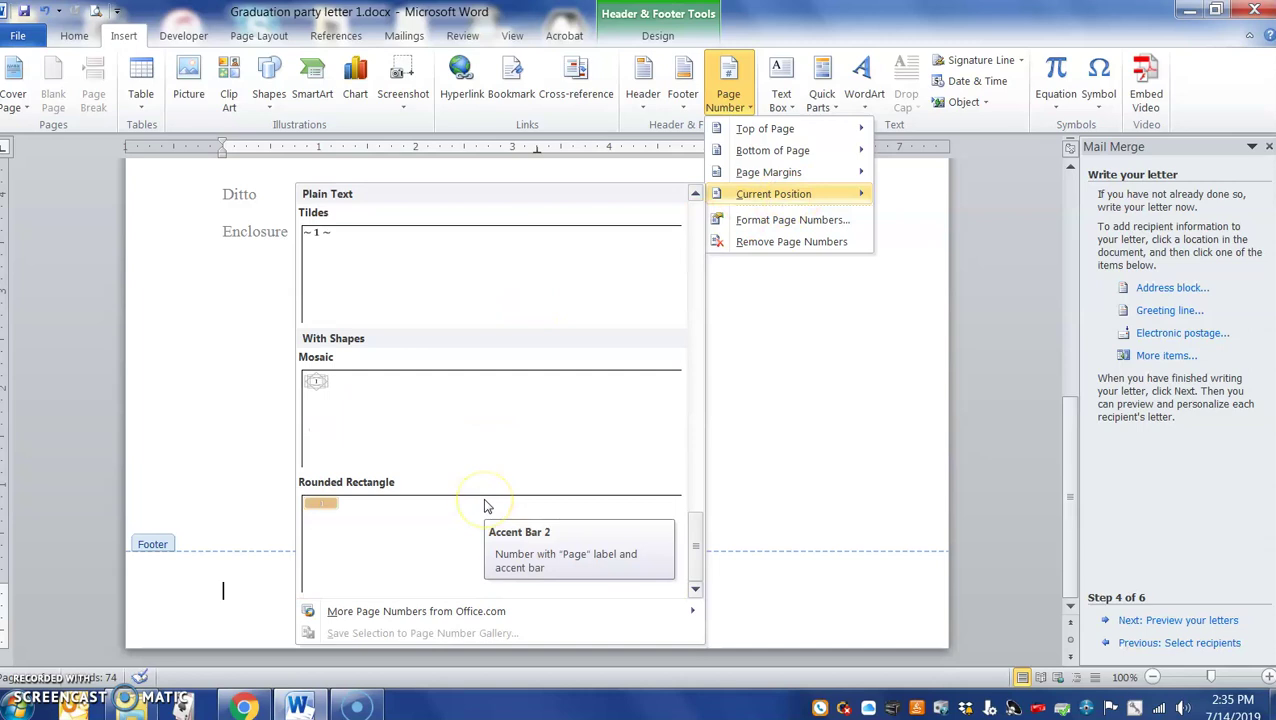
{"action": "scroll", "coordinate": [485, 505], "scroll_direction": "up", "scroll_amount": 5}
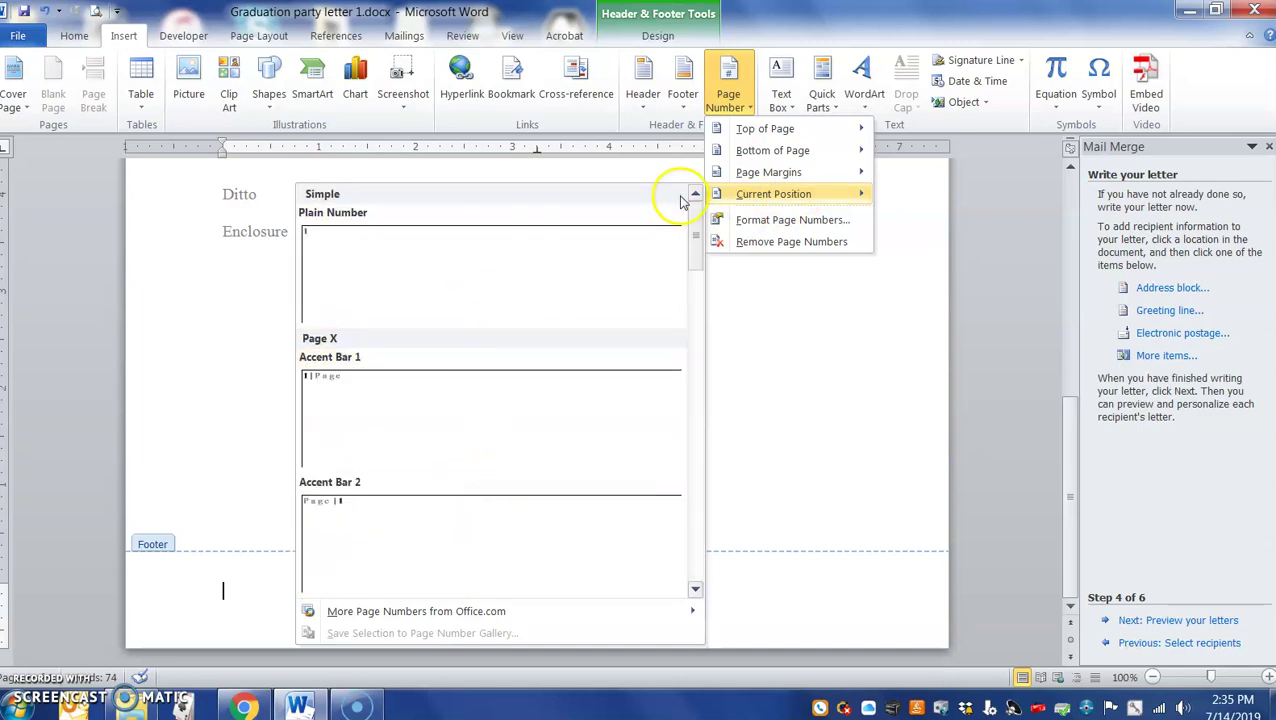
{"action": "key", "text": "Escape"}
{"action": "key", "text": "Escape"}
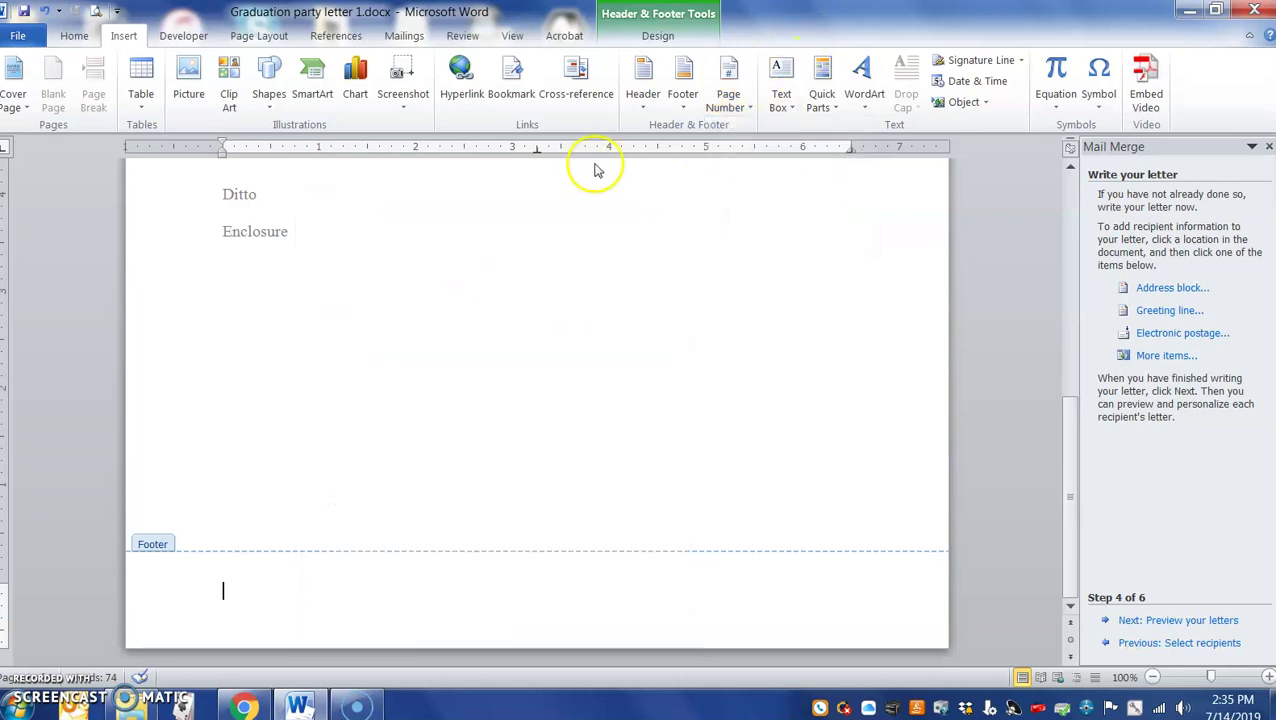
- Insert the built-in Cubicles (Even Page) footer design
{"action": "left_click", "coordinate": [676, 116]}
{"action": "scroll", "coordinate": [840, 421], "scroll_direction": "down", "scroll_amount": 10}
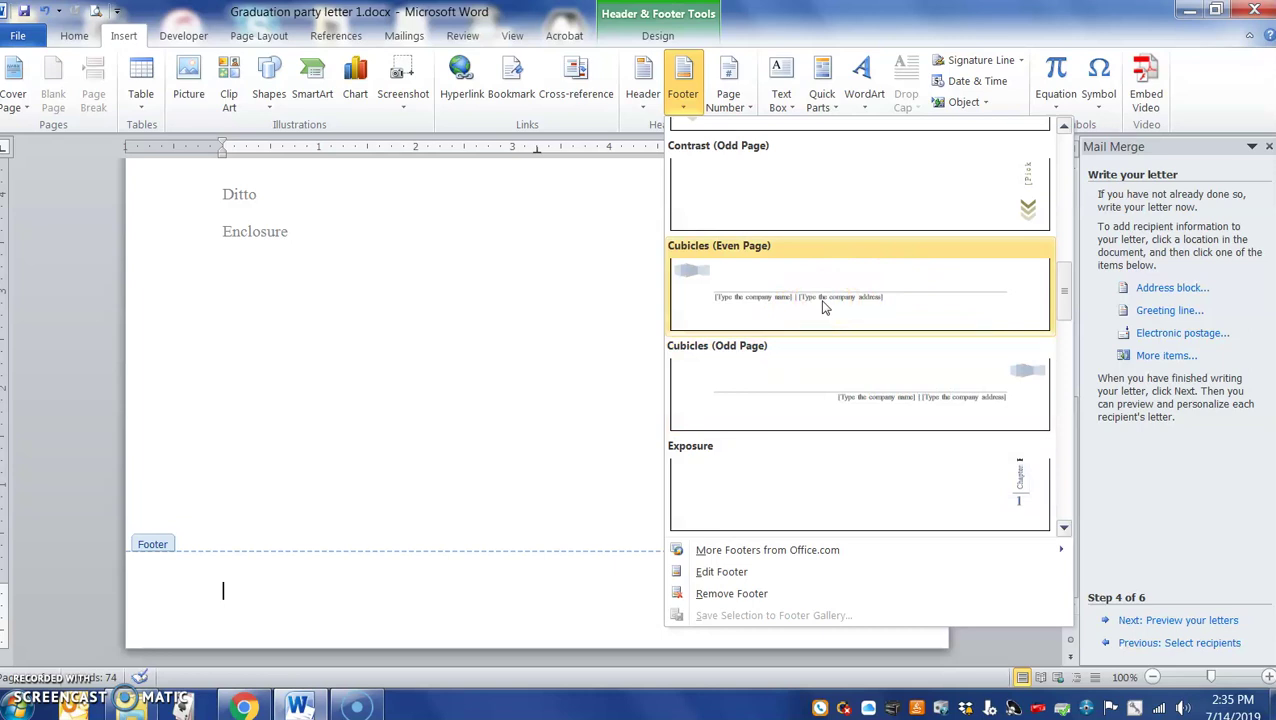
{"action": "left_click", "coordinate": [822, 307]}
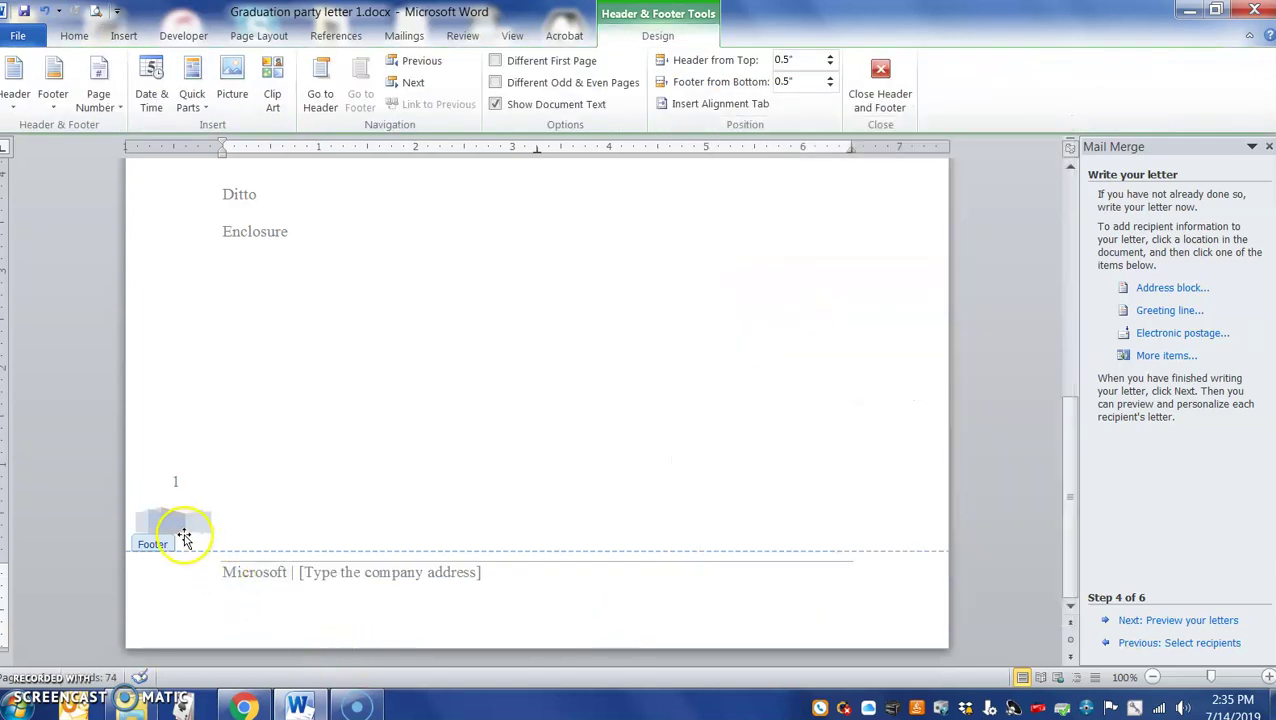
- Delete the page number box above the footer's decorative graphic, keeping the graphic
{"action": "left_click", "coordinate": [176, 518]}
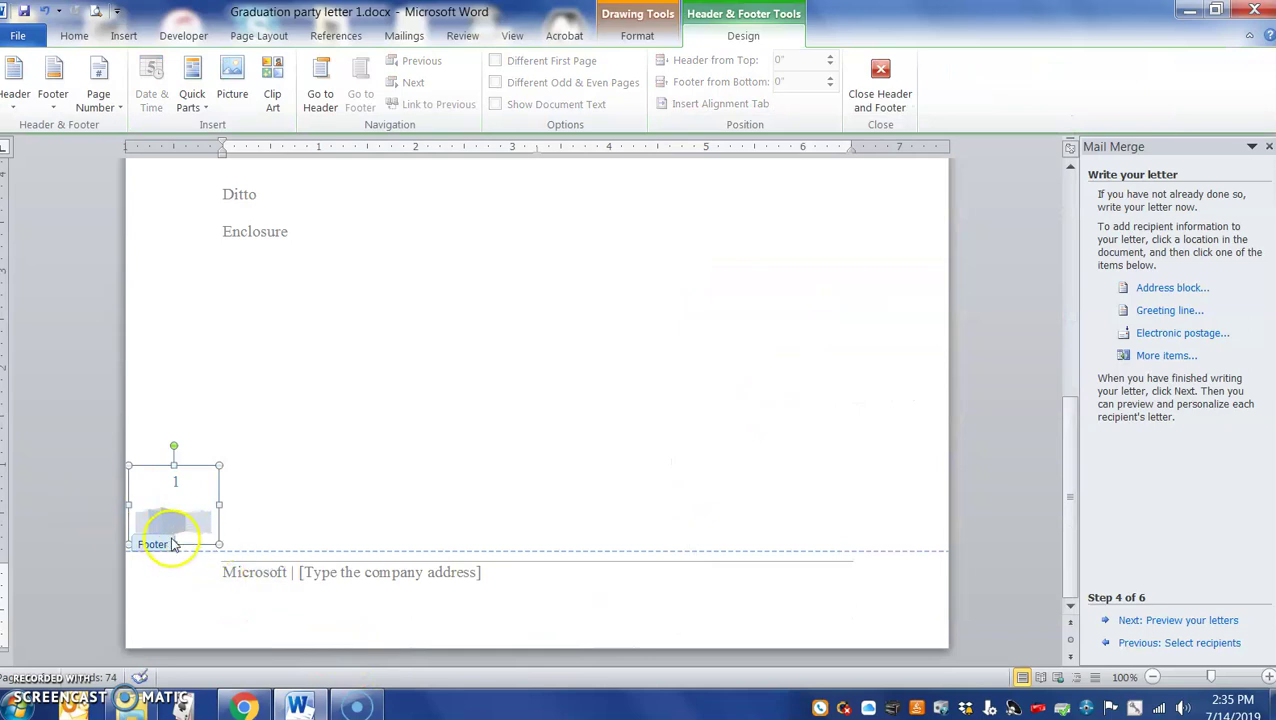
{"action": "left_click", "coordinate": [177, 480]}
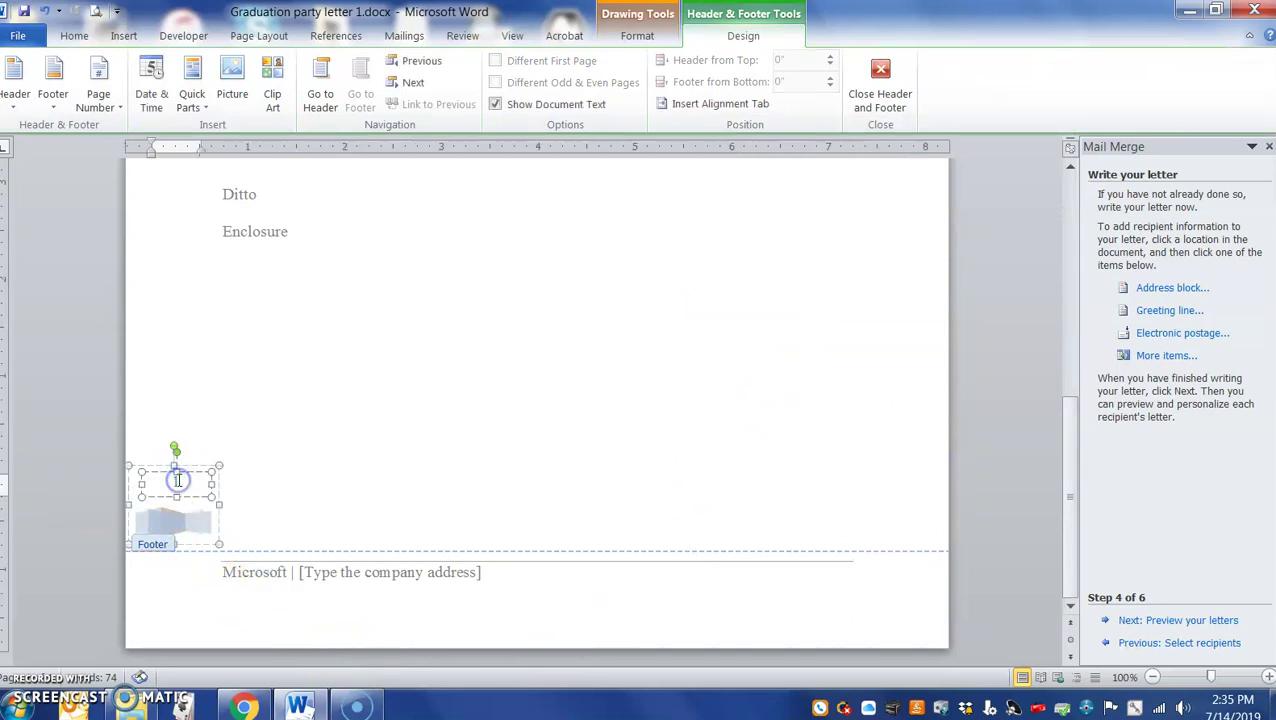
{"action": "left_click", "coordinate": [186, 471]}
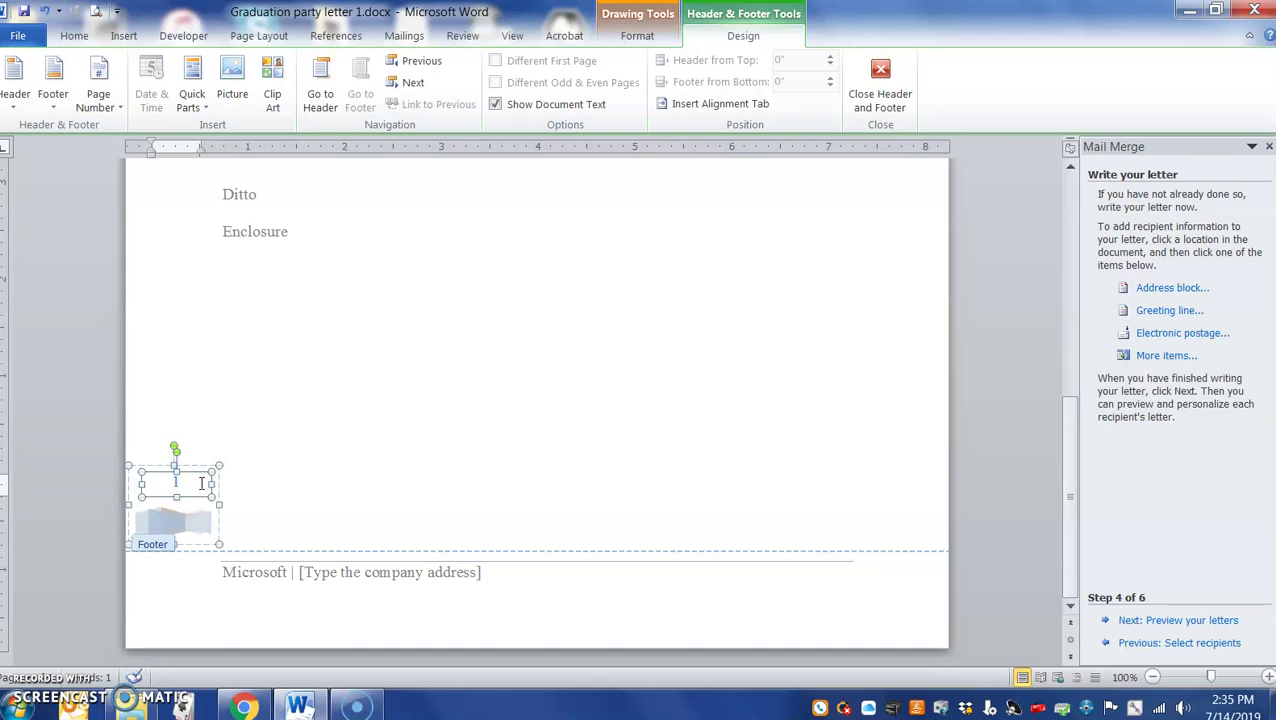
{"action": "key", "text": "BackSpace"}
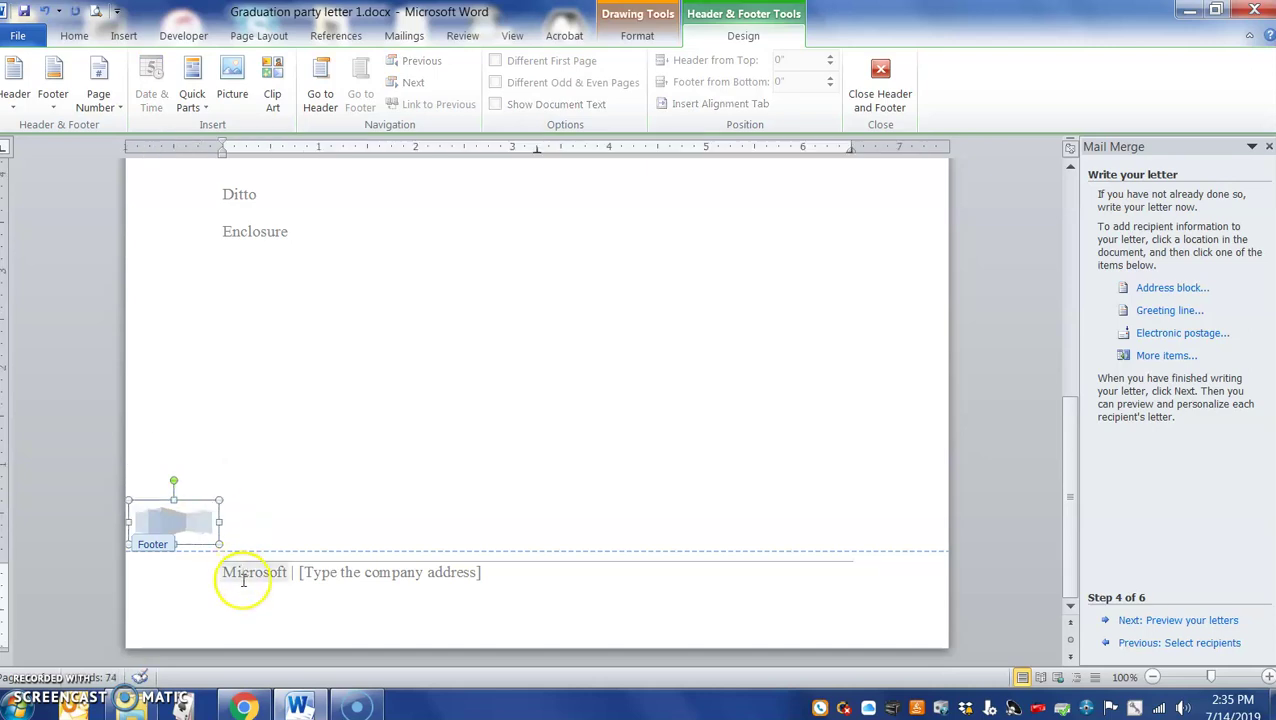
- Fill the footer's company address placeholder with "PC User Nerd, Address, City, State, Zip, Phone" and return to the letter body
{"action": "left_click", "coordinate": [313, 579]}
{"action": "left_click", "coordinate": [302, 578]}
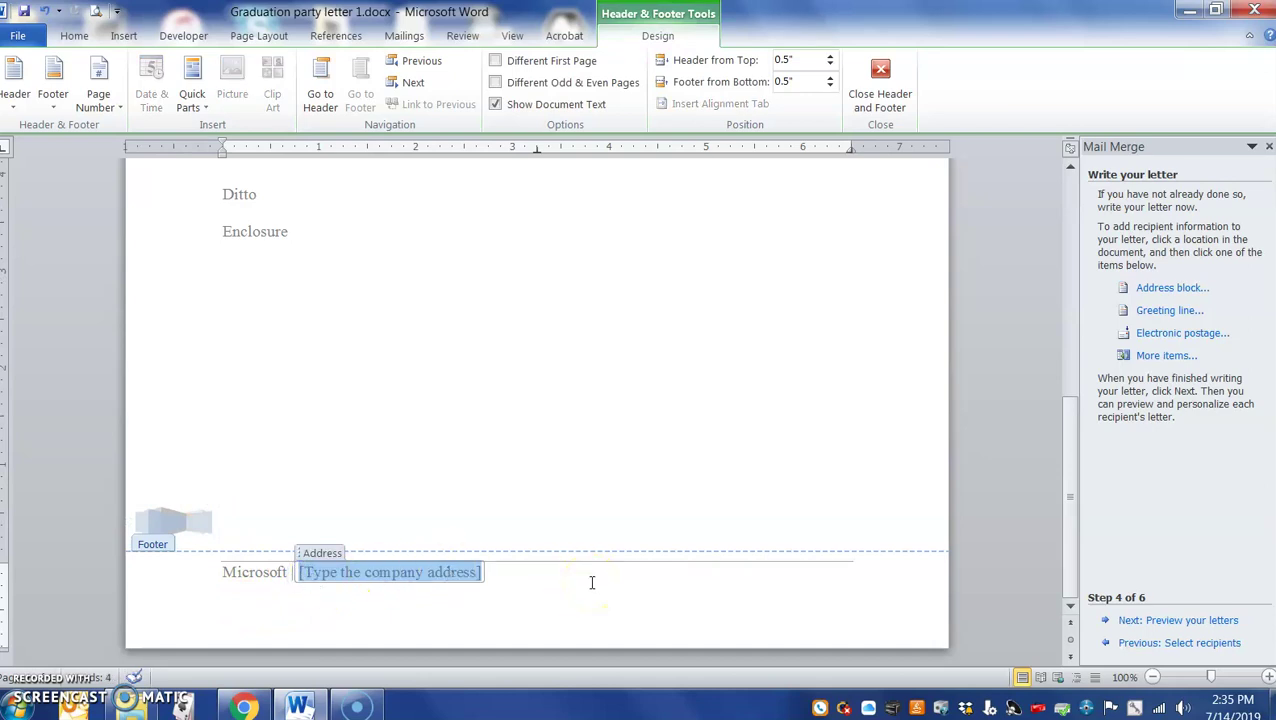
{"action": "type", "text": "P"}
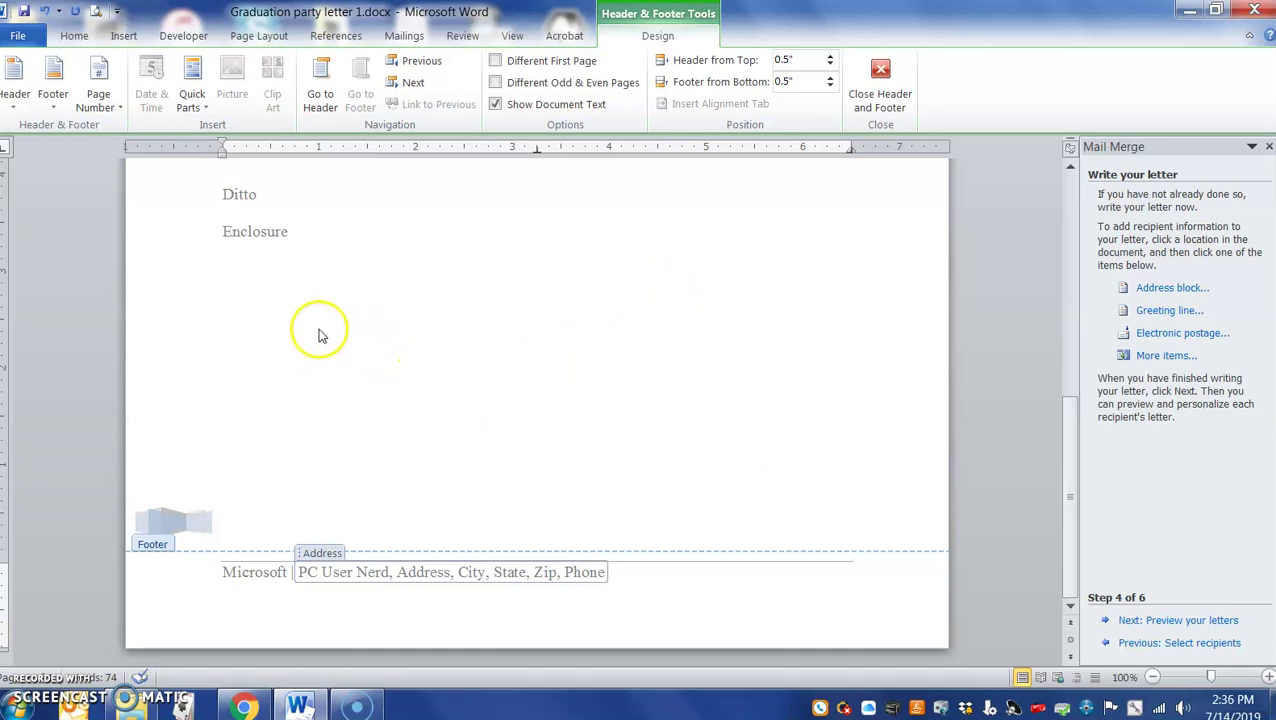
{"action": "double_click", "coordinate": [327, 255]}
{"action": "scroll", "coordinate": [358, 309], "scroll_direction": "up", "scroll_amount": 10}
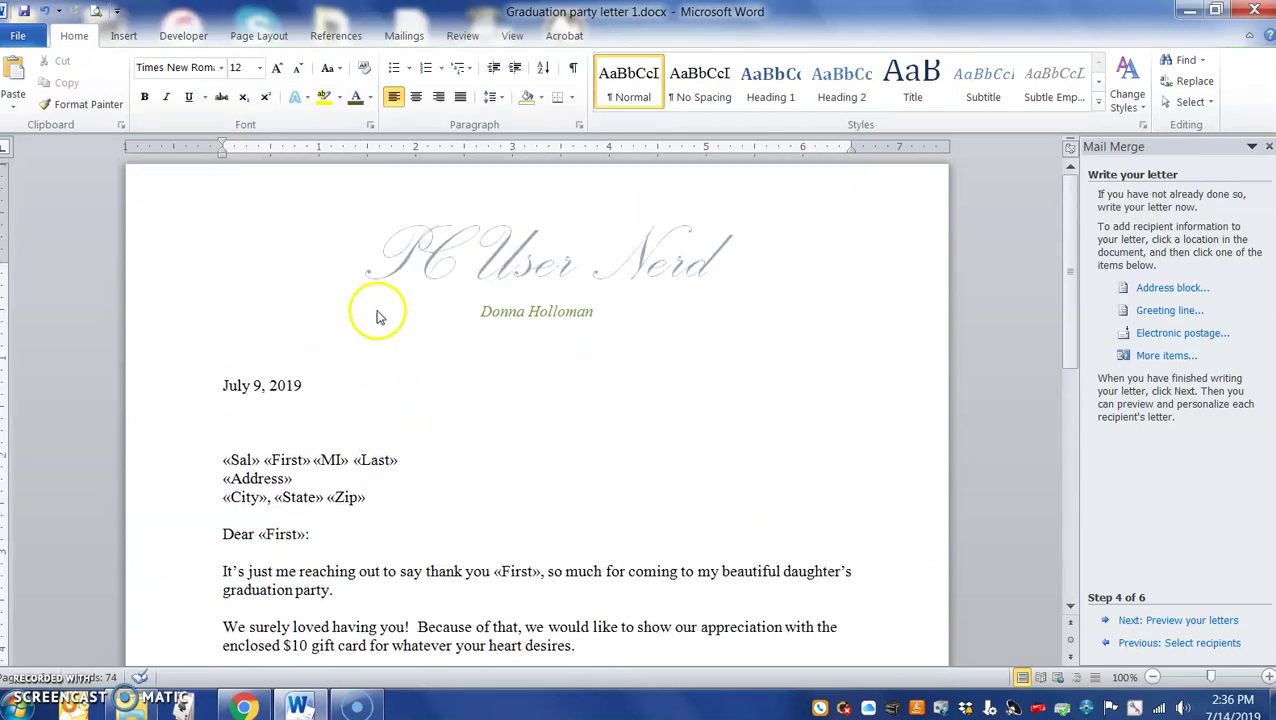
- Add the line "Address" beneath the name in the letterhead header
{"action": "scroll", "coordinate": [487, 663], "scroll_direction": "down", "scroll_amount": 4}
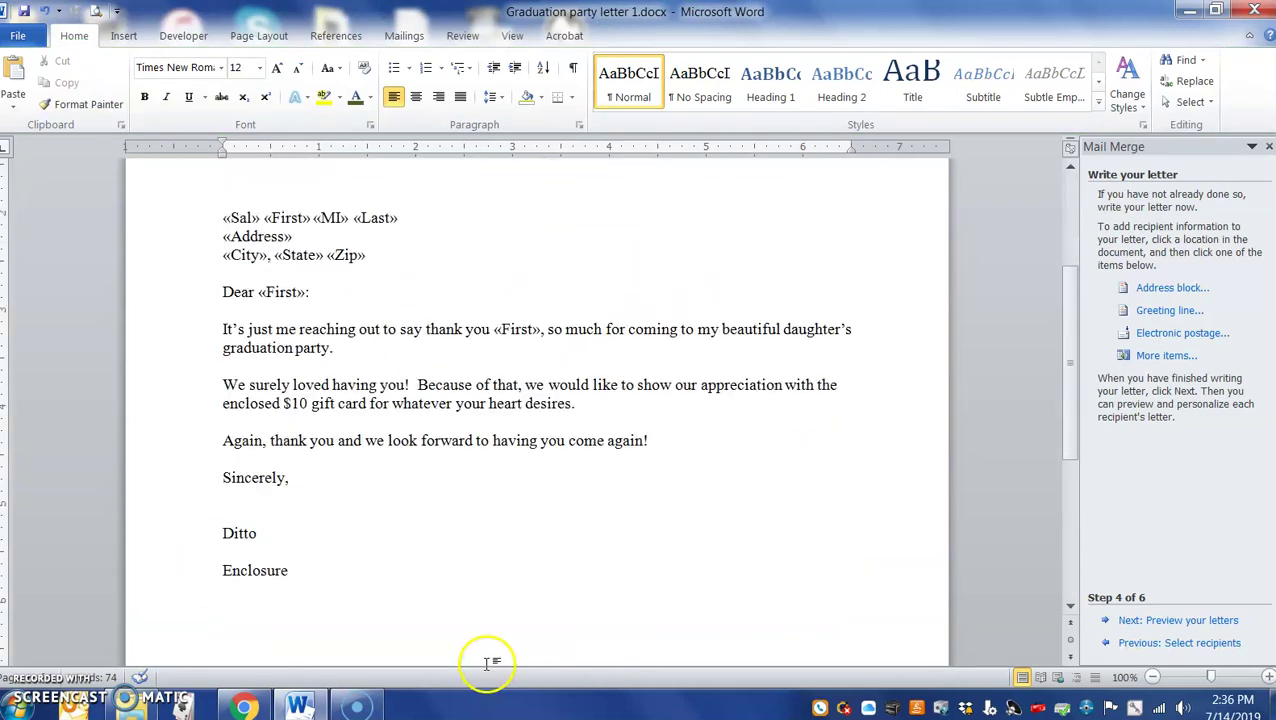
{"action": "scroll", "coordinate": [487, 663], "scroll_direction": "down", "scroll_amount": 6}
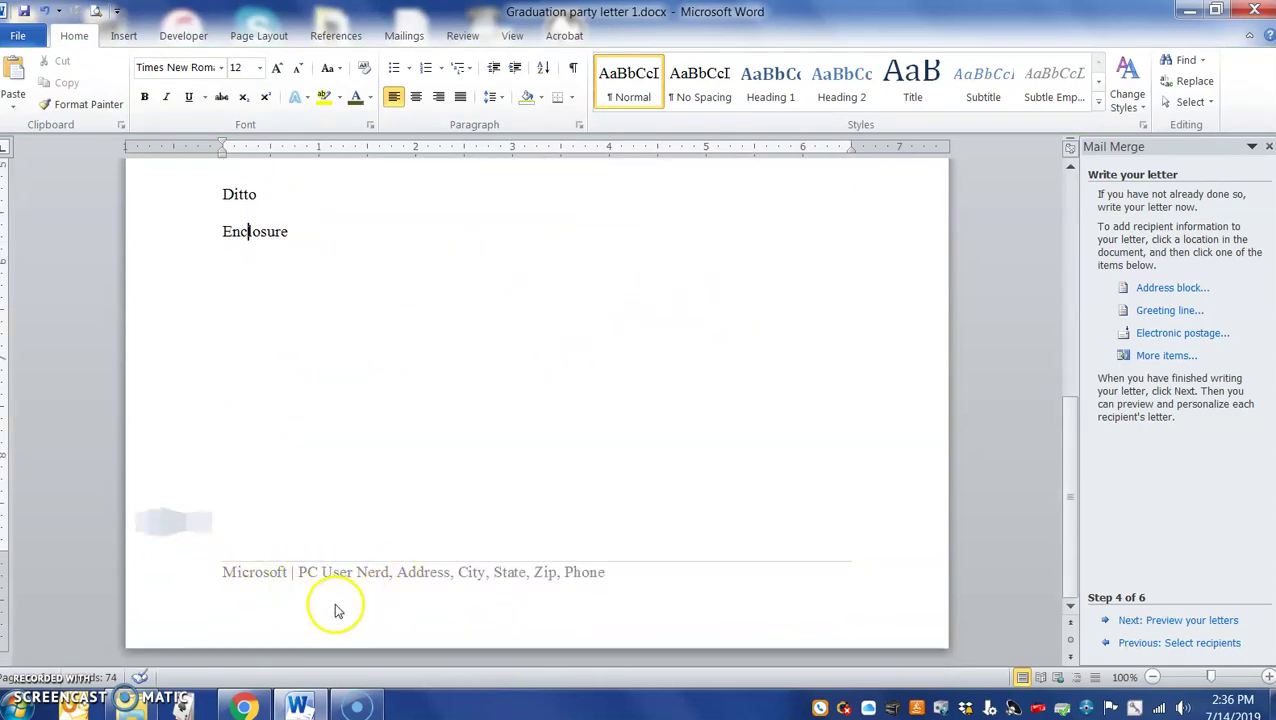
{"action": "scroll", "coordinate": [582, 513], "scroll_direction": "up", "scroll_amount": 10}
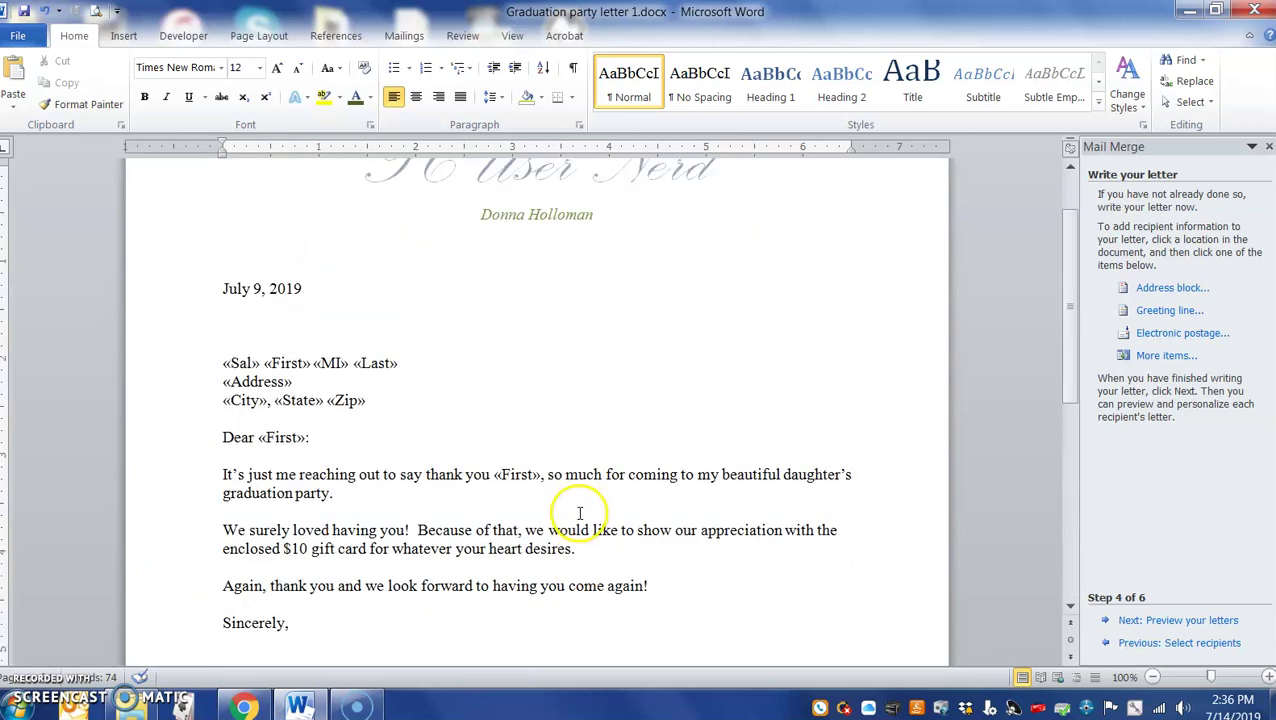
{"action": "scroll", "coordinate": [579, 513], "scroll_direction": "up", "scroll_amount": 2}
{"action": "double_click", "coordinate": [522, 341]}
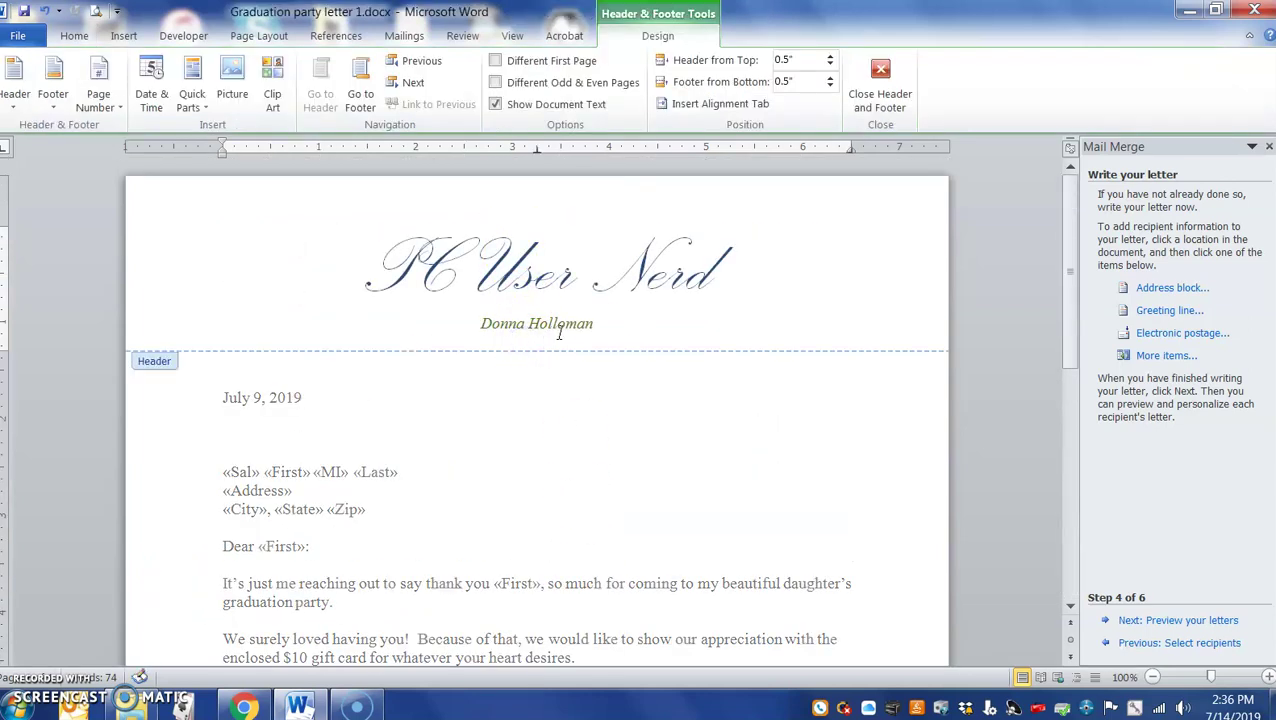
{"action": "key", "text": "Return"}
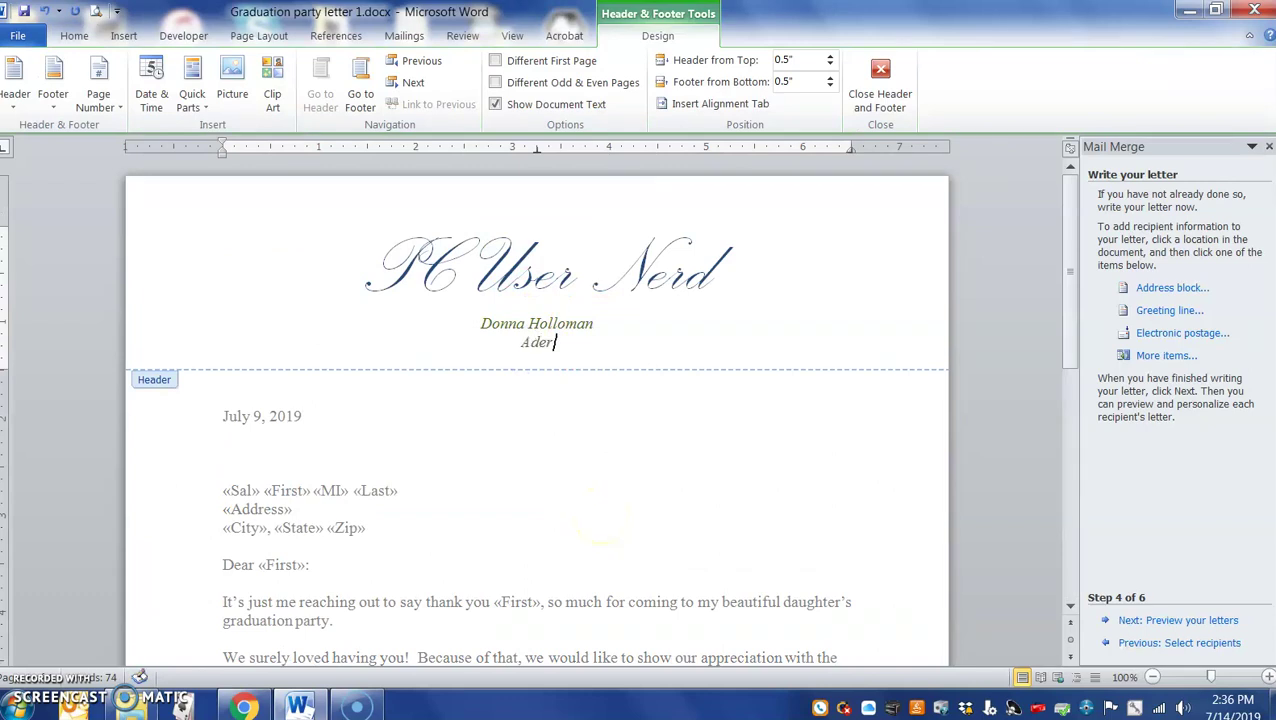
{"action": "key", "text": "Return"}
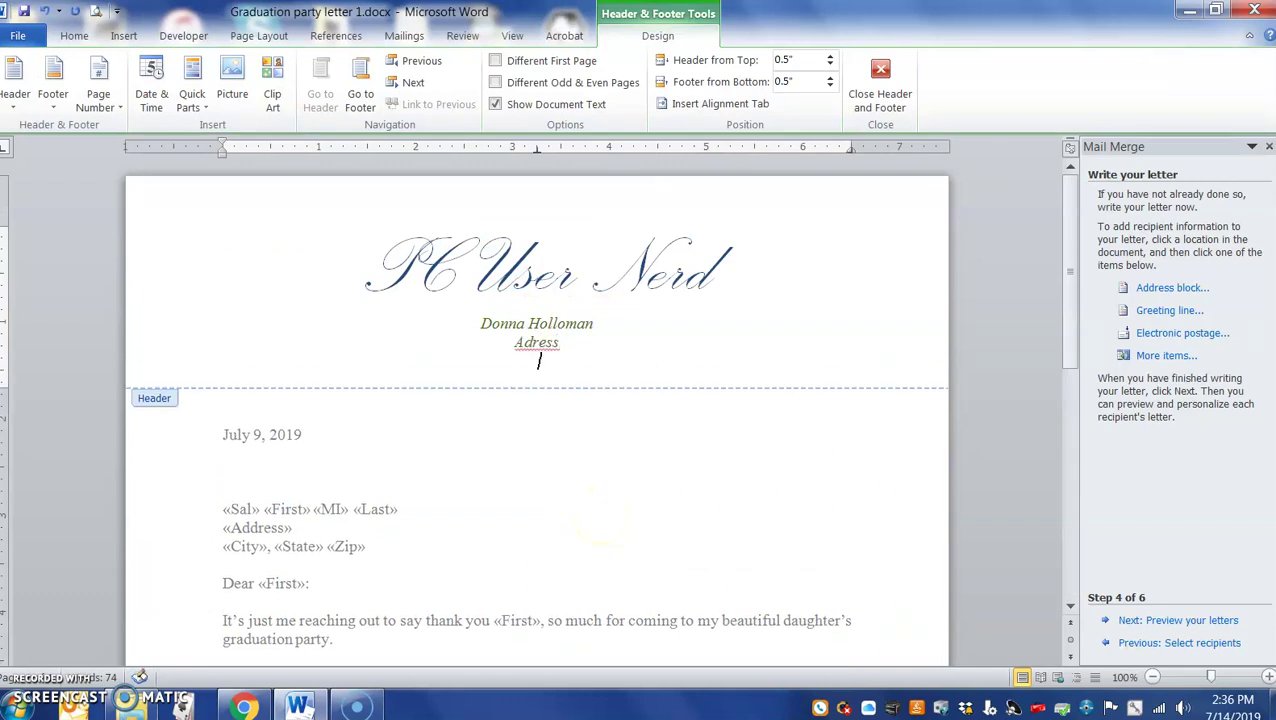
{"action": "key", "text": "Return"}
{"action": "key", "text": "BackSpace"}
{"action": "key", "text": "BackSpace"}
{"action": "key", "text": "BackSpace"}
{"action": "key", "text": "BackSpace"}
{"action": "key", "text": "BackSpace"}
{"action": "key", "text": "BackSpace"}
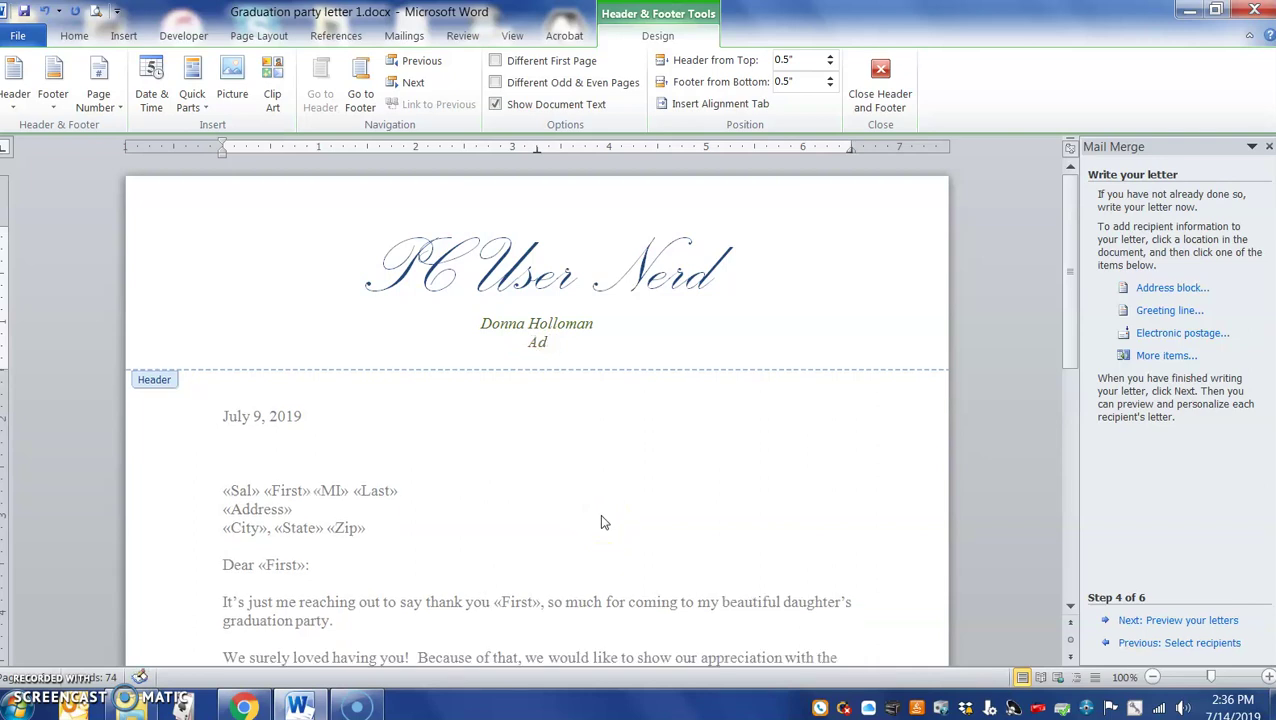
{"action": "type", "text": "dress"}
- Delete the "Address" line and the spare blank line beneath the name in the header and return to the letter body
{"action": "left_click", "coordinate": [553, 343]}
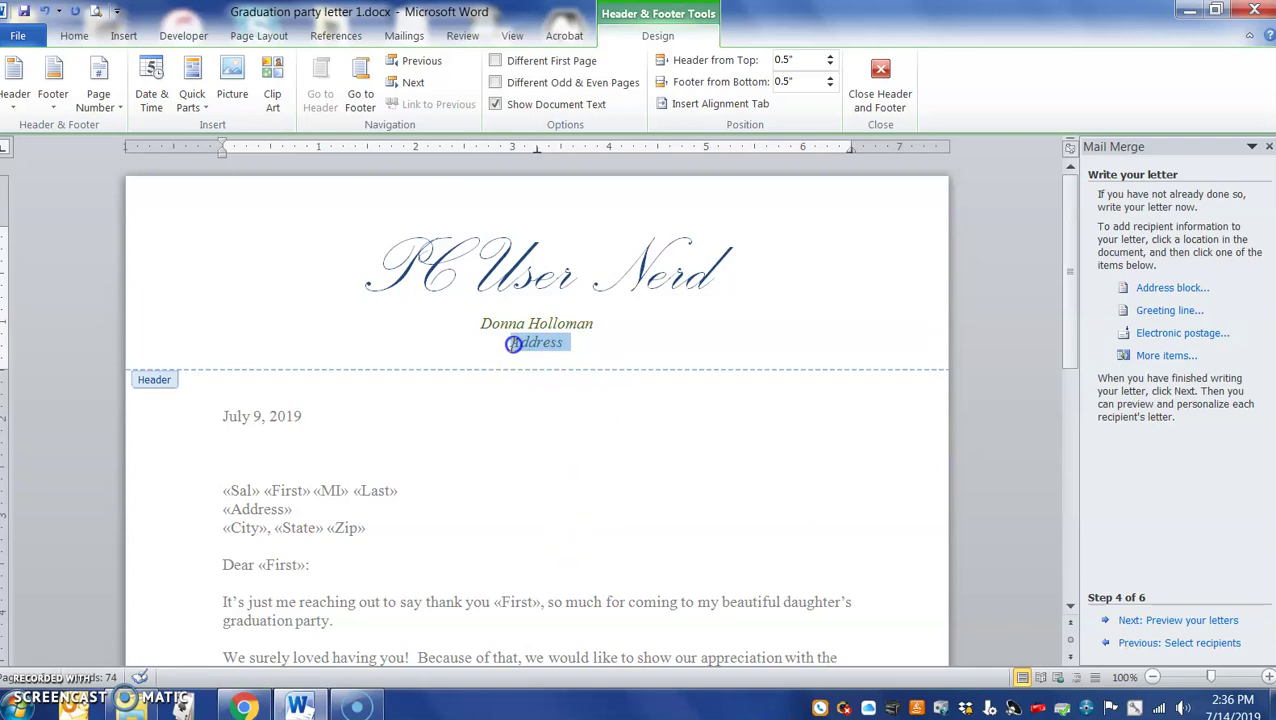
{"action": "left_click_drag", "start_coordinate": [513, 343], "coordinate": [515, 348]}
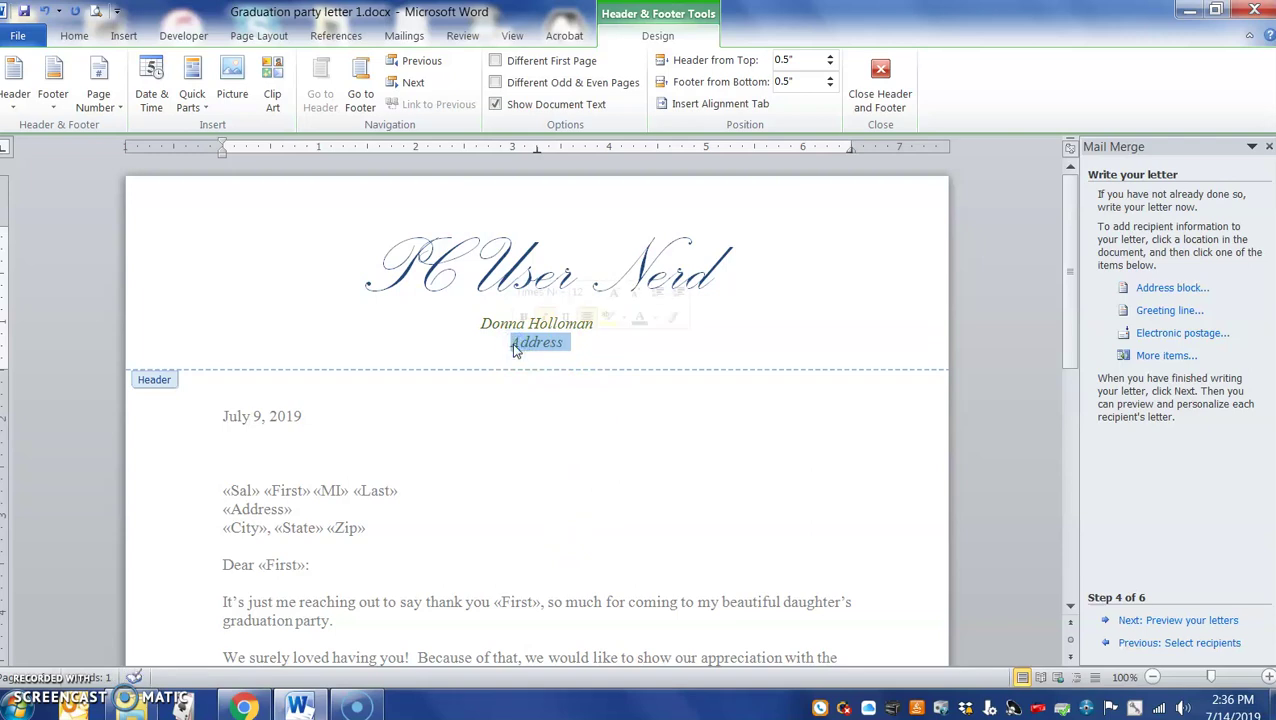
{"action": "key", "text": "BackSpace"}
{"action": "key", "text": "BackSpace"}
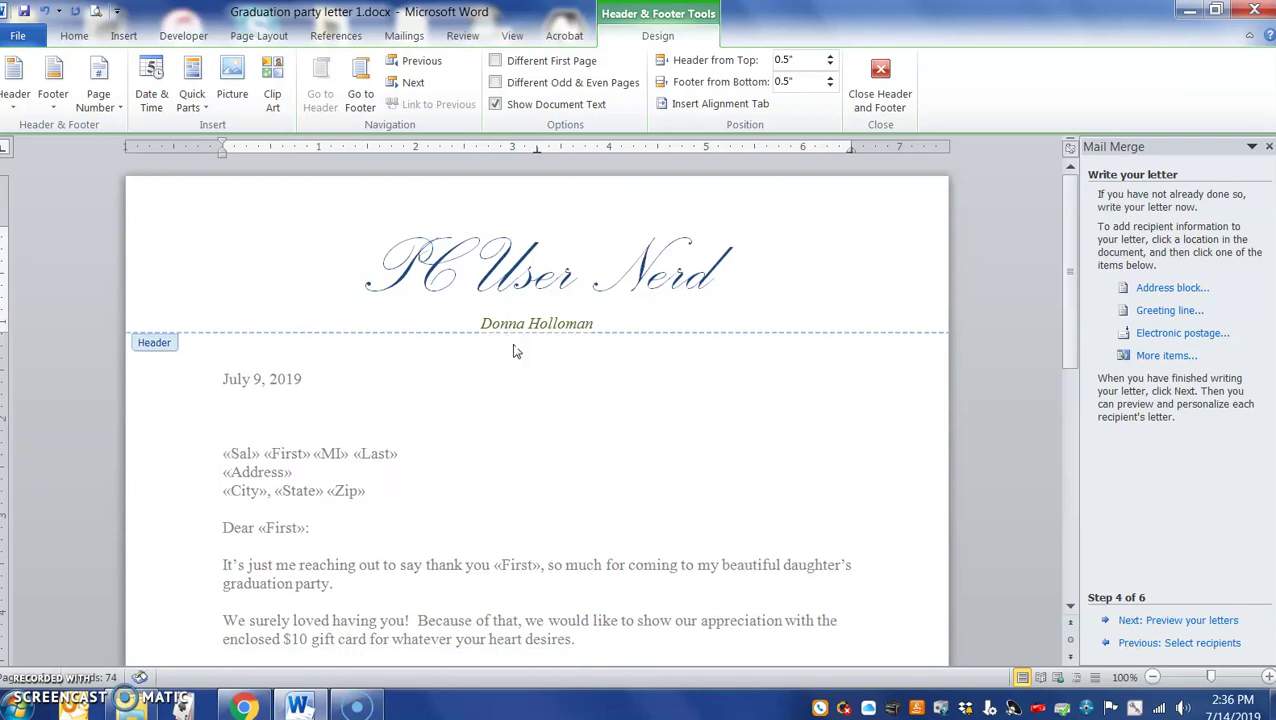
{"action": "double_click", "coordinate": [441, 413]}
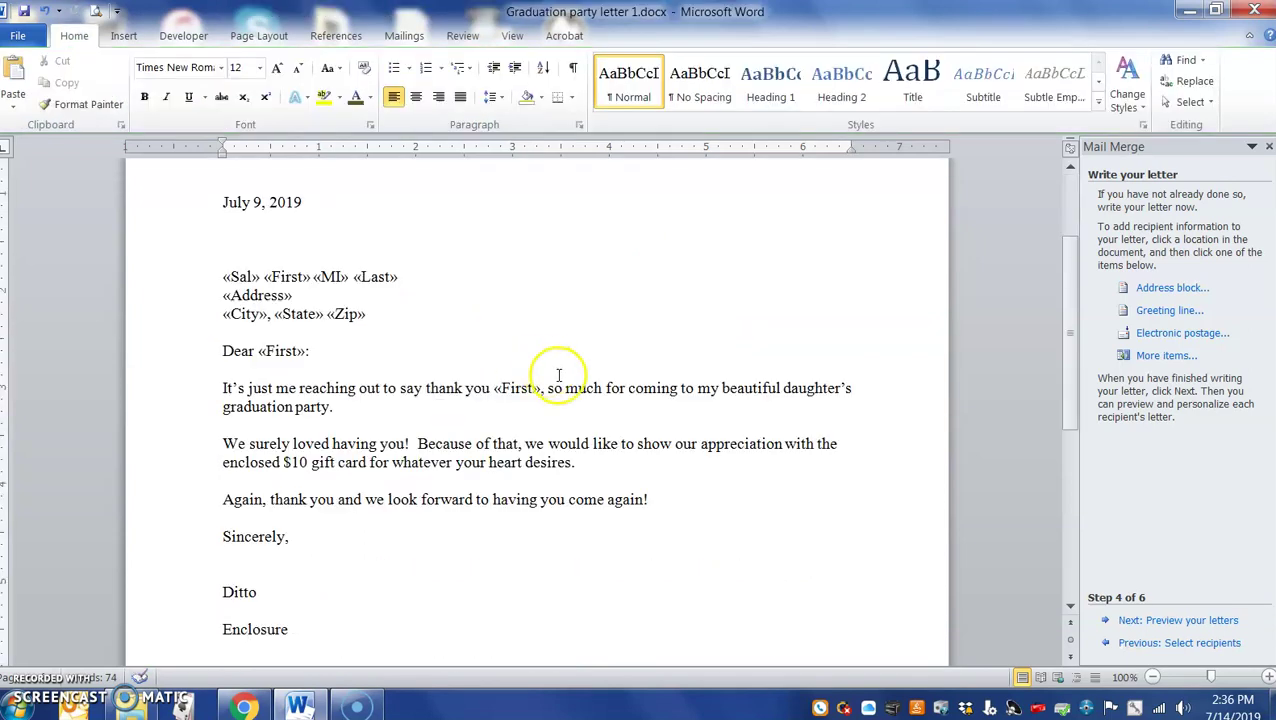
- Preview the merged letter, complete the mail merge and merge all records into a new document of individual letters
{"action": "left_click", "coordinate": [1180, 622]}
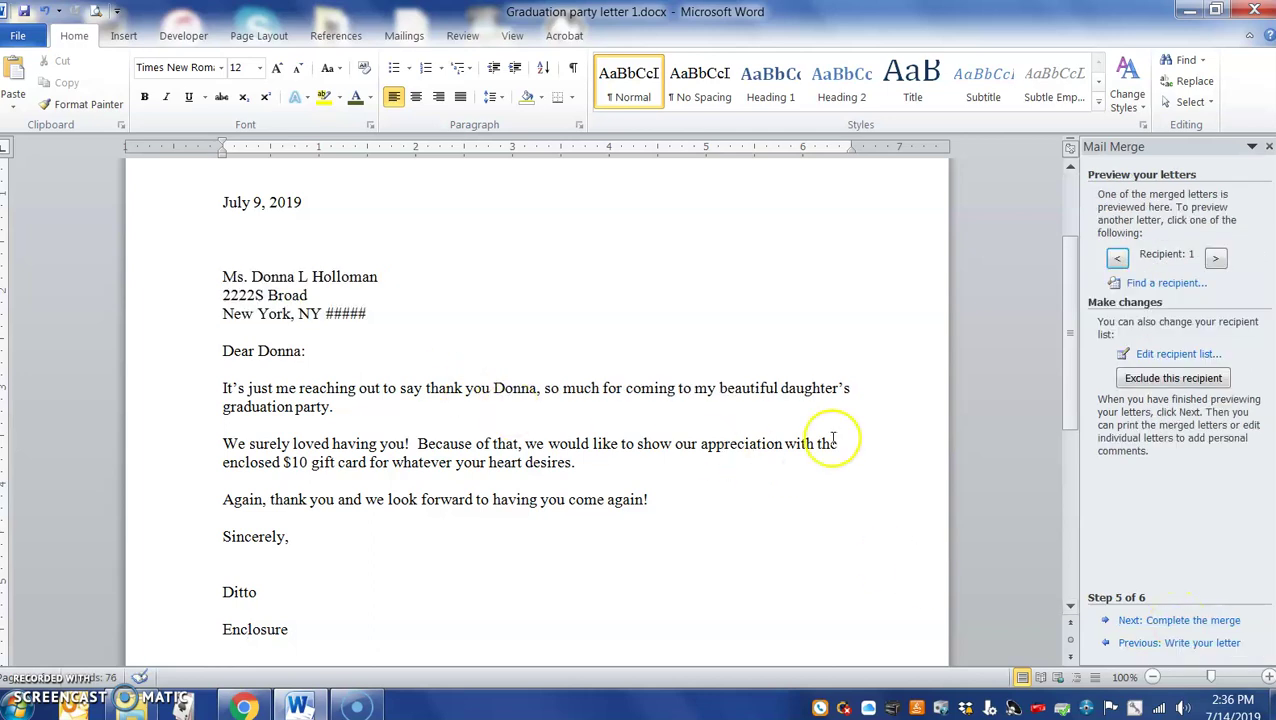
{"action": "scroll", "coordinate": [680, 402], "scroll_direction": "down", "scroll_amount": 2}
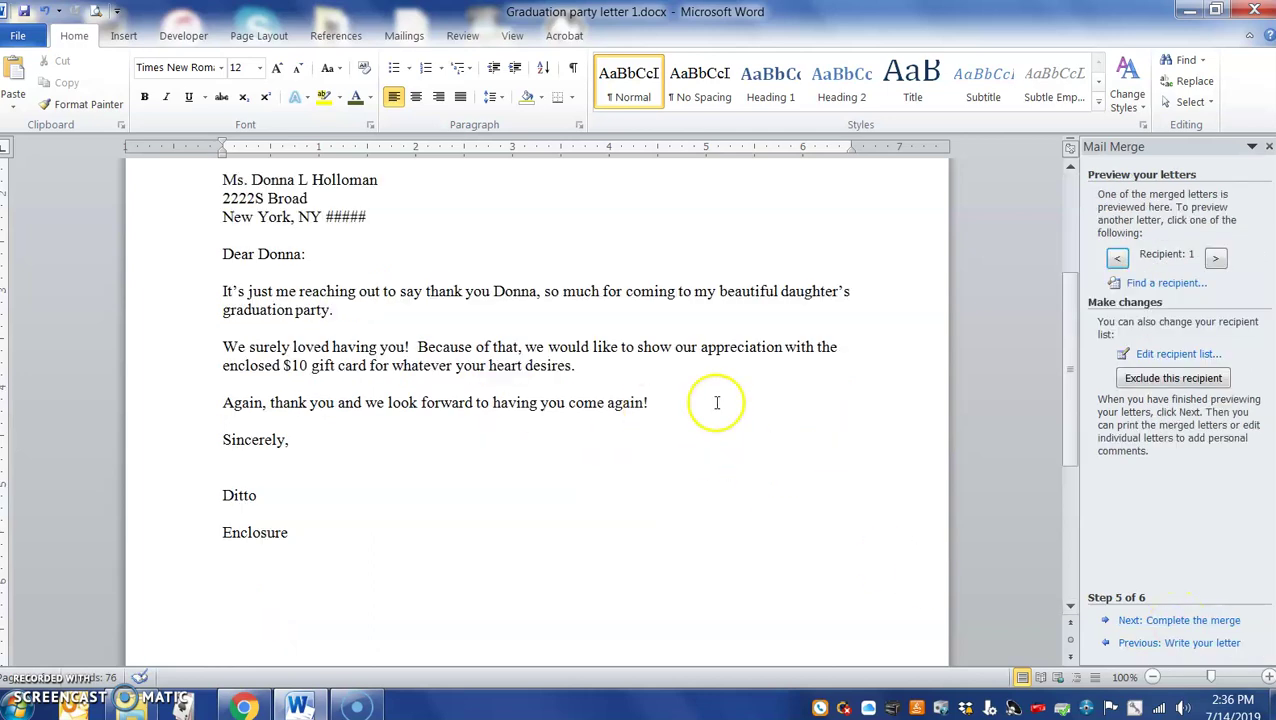
{"action": "left_click", "coordinate": [1190, 621]}
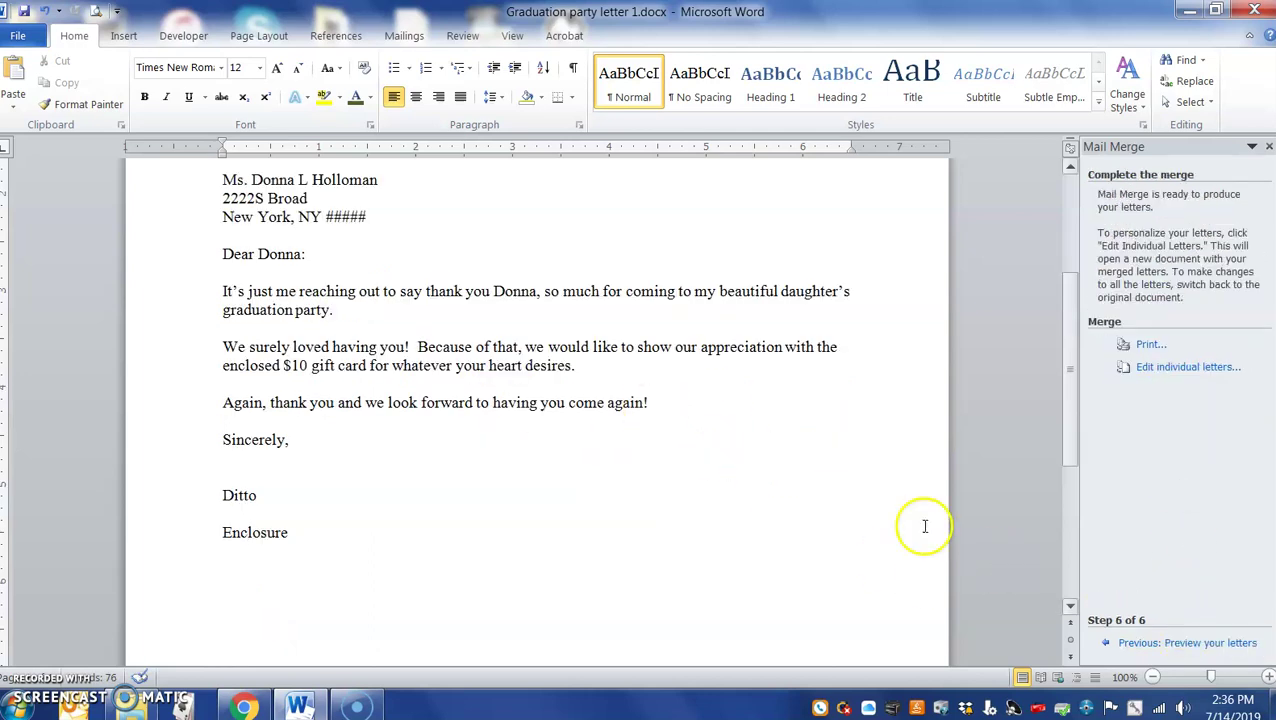
{"action": "left_click", "coordinate": [1185, 367]}
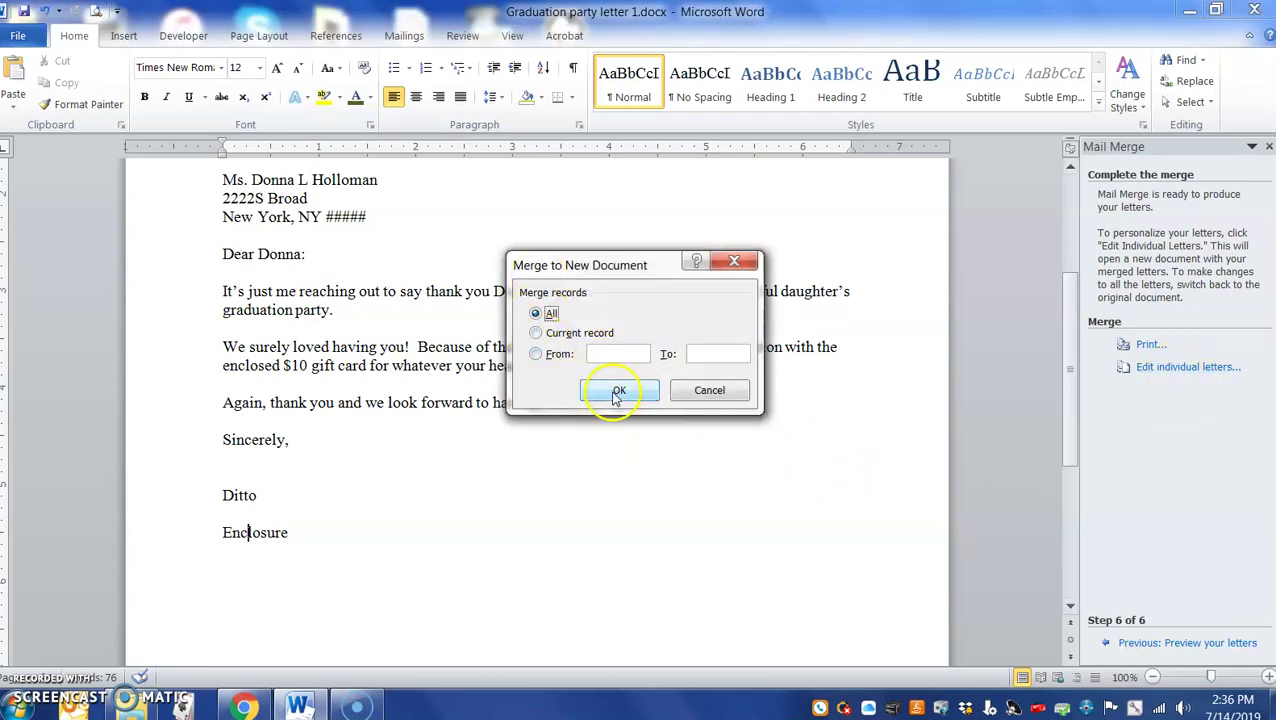
{"action": "left_click", "coordinate": [617, 393]}
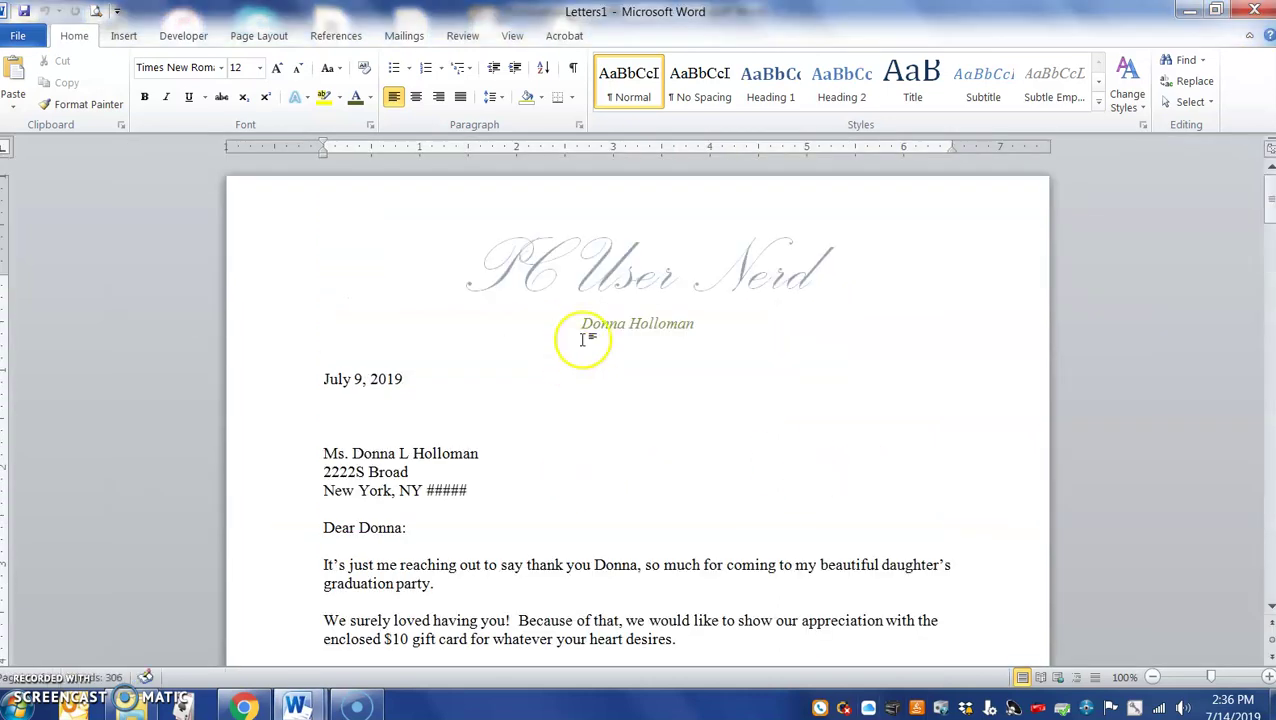
- Examine each recipient's merged letter, checking the letterhead, merged address and greeting, enclosure line and footer
{"action": "scroll", "coordinate": [705, 355], "scroll_direction": "down", "scroll_amount": 4}
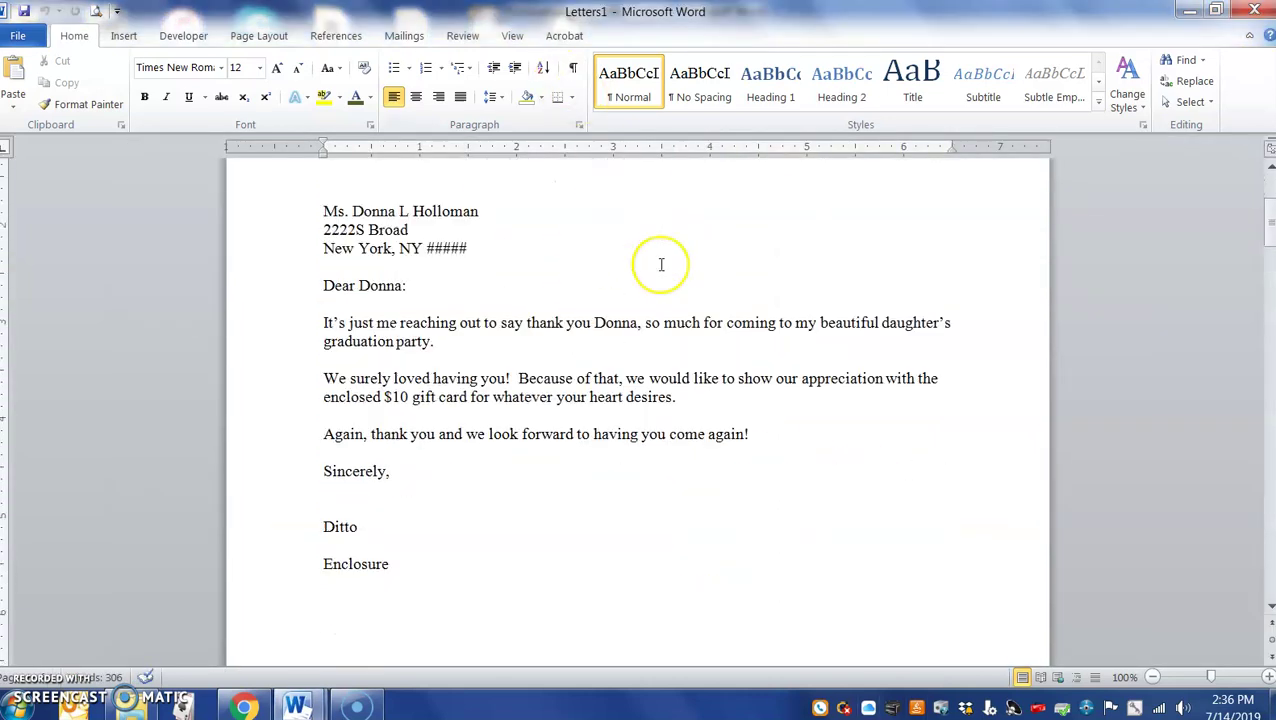
{"action": "scroll", "coordinate": [661, 264], "scroll_direction": "down", "scroll_amount": 15}
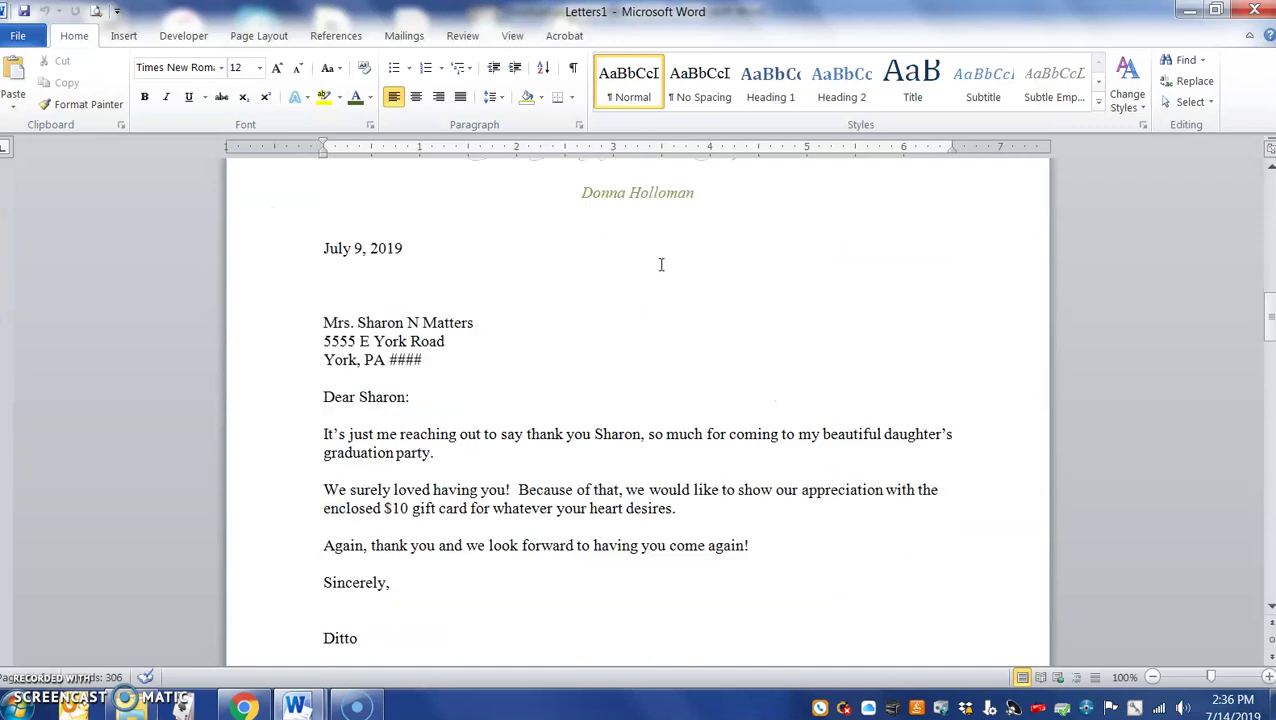
{"action": "scroll", "coordinate": [661, 264], "scroll_direction": "down", "scroll_amount": 4}
{"action": "scroll", "coordinate": [661, 264], "scroll_direction": "up", "scroll_amount": 6}
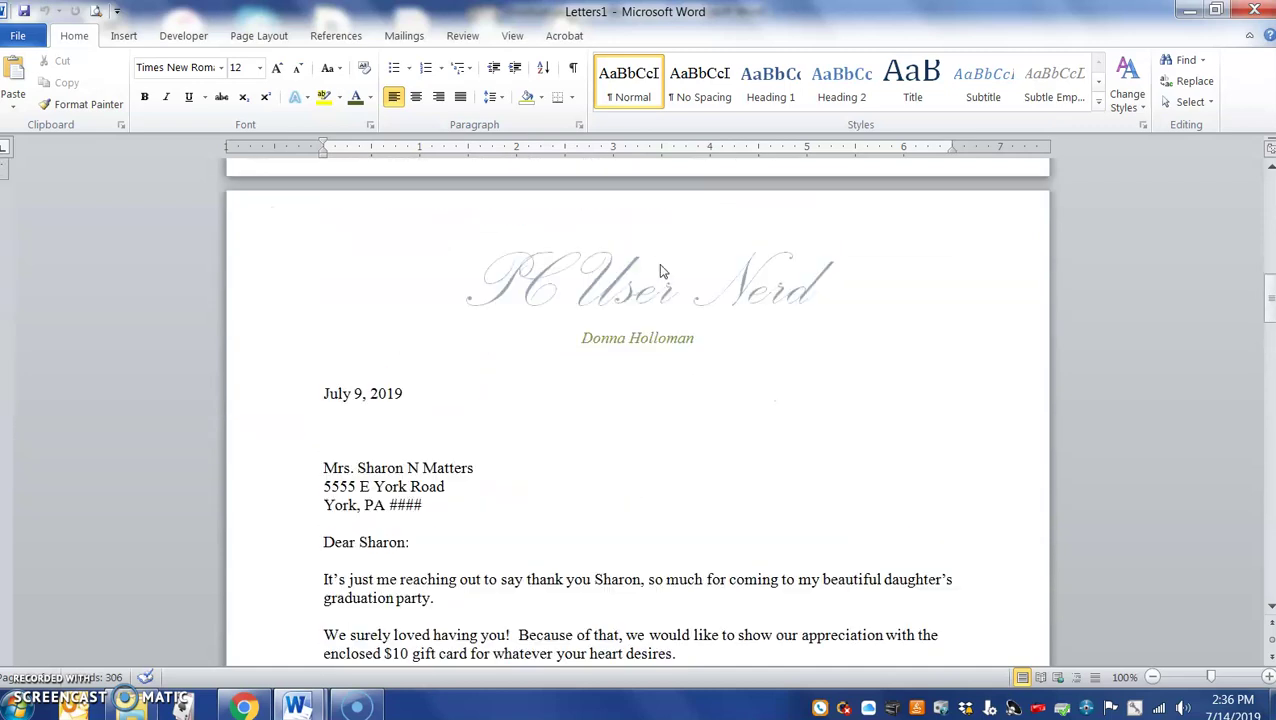
{"action": "scroll", "coordinate": [659, 264], "scroll_direction": "down", "scroll_amount": 20}
{"action": "scroll", "coordinate": [661, 264], "scroll_direction": "up", "scroll_amount": 8}
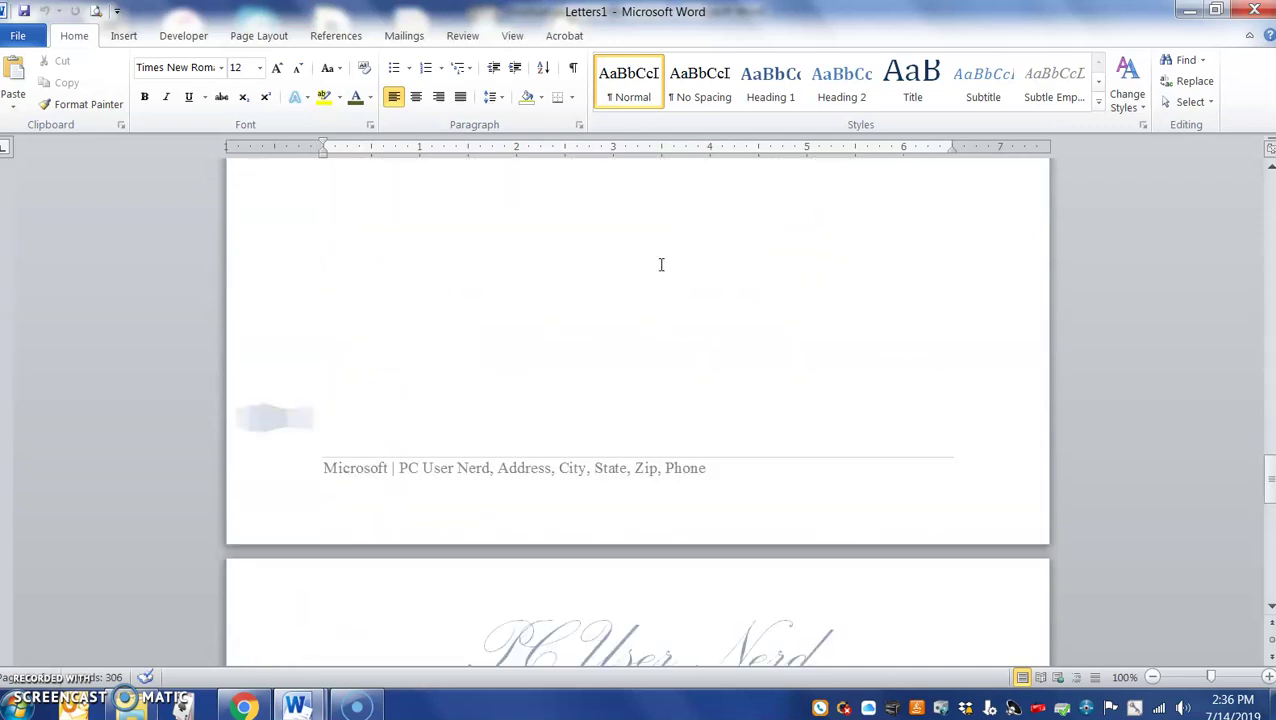
{"action": "scroll", "coordinate": [661, 264], "scroll_direction": "down", "scroll_amount": 20}
{"action": "scroll", "coordinate": [661, 264], "scroll_direction": "up", "scroll_amount": 5}
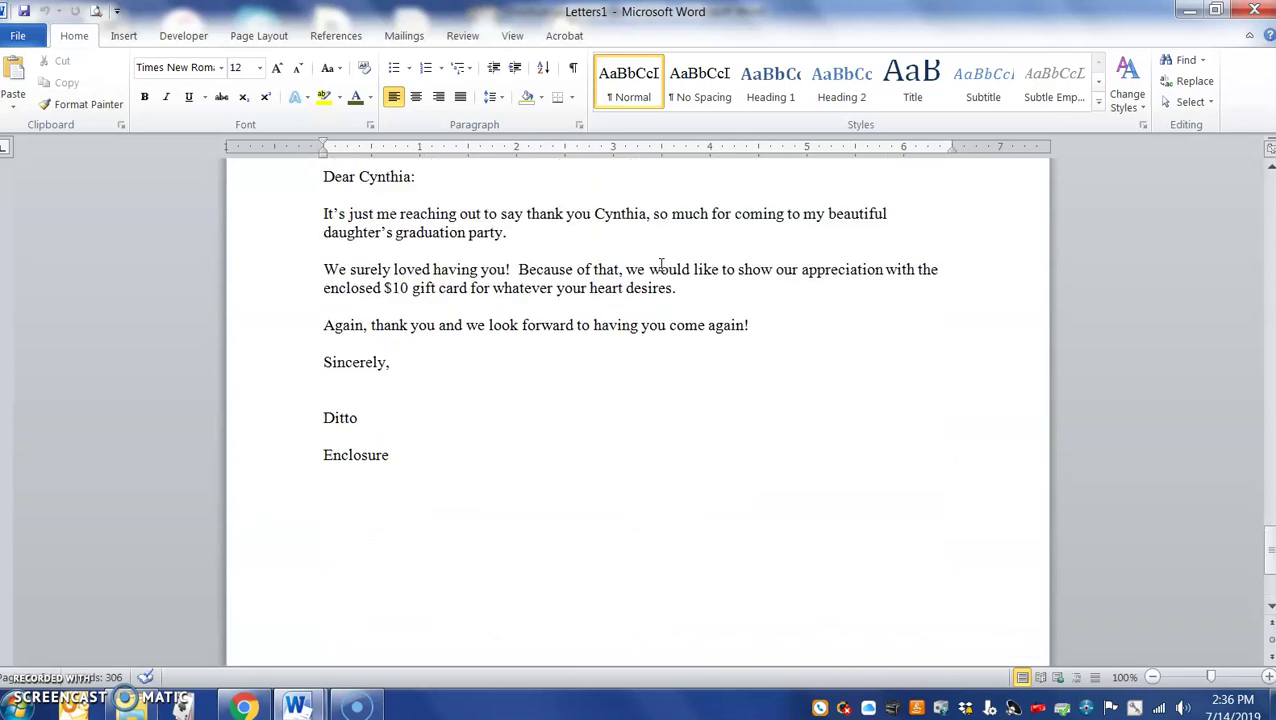
{"action": "scroll", "coordinate": [661, 300], "scroll_direction": "up", "scroll_amount": 5}
{"action": "scroll", "coordinate": [630, 480], "scroll_direction": "down", "scroll_amount": 3}
{"action": "scroll", "coordinate": [600, 460], "scroll_direction": "up", "scroll_amount": 4}
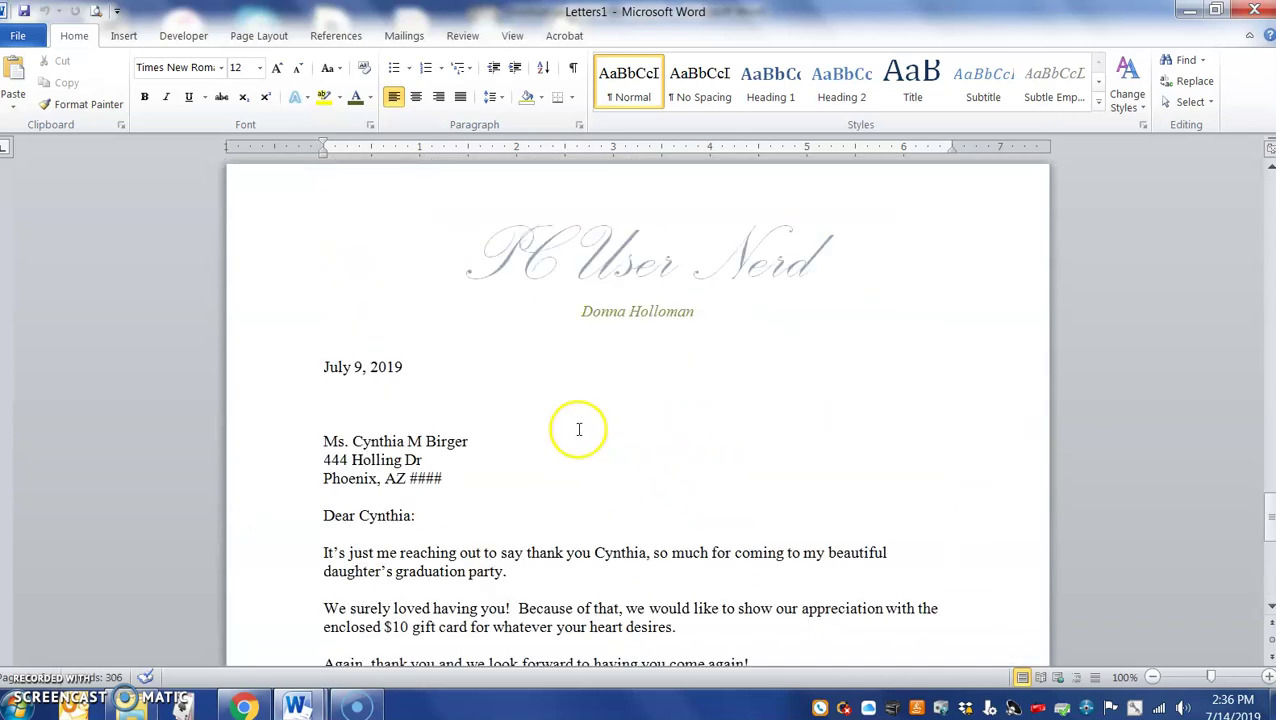
{"action": "scroll", "coordinate": [578, 427], "scroll_direction": "down", "scroll_amount": 20}
{"action": "scroll", "coordinate": [650, 440], "scroll_direction": "up", "scroll_amount": 10}
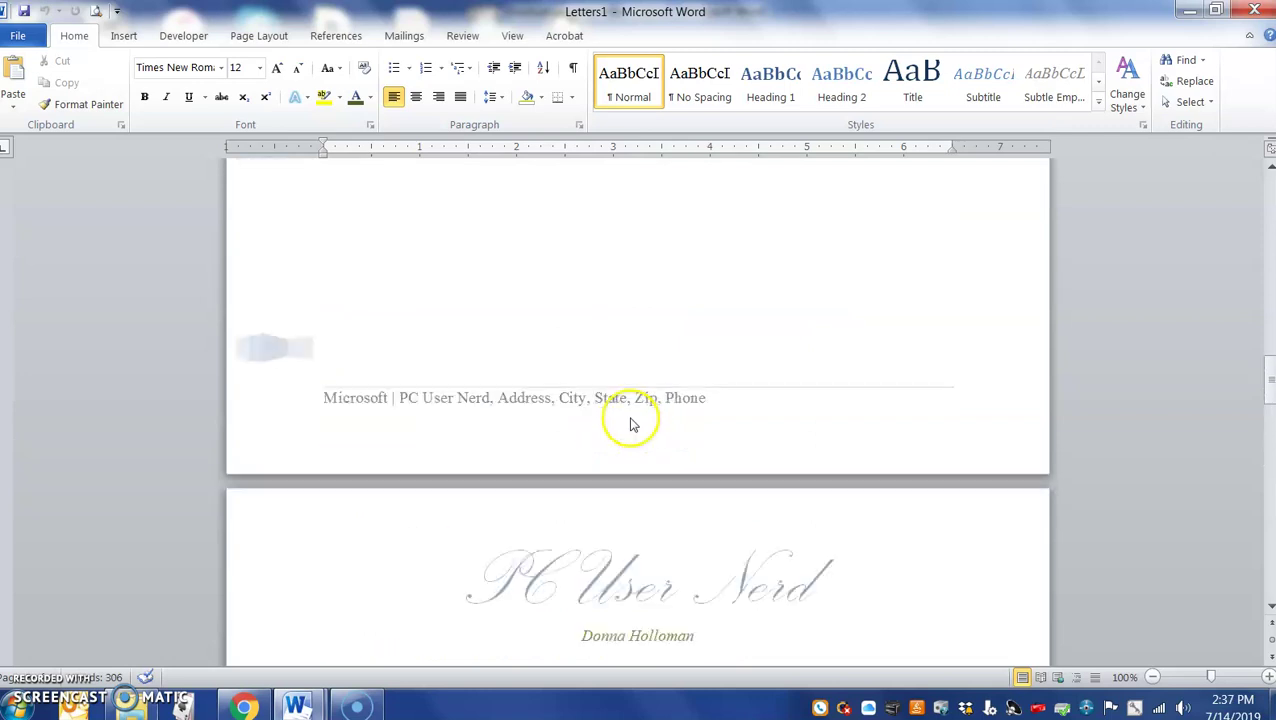
{"action": "scroll", "coordinate": [630, 425], "scroll_direction": "down", "scroll_amount": 15}
{"action": "scroll", "coordinate": [775, 285], "scroll_direction": "up", "scroll_amount": 8}
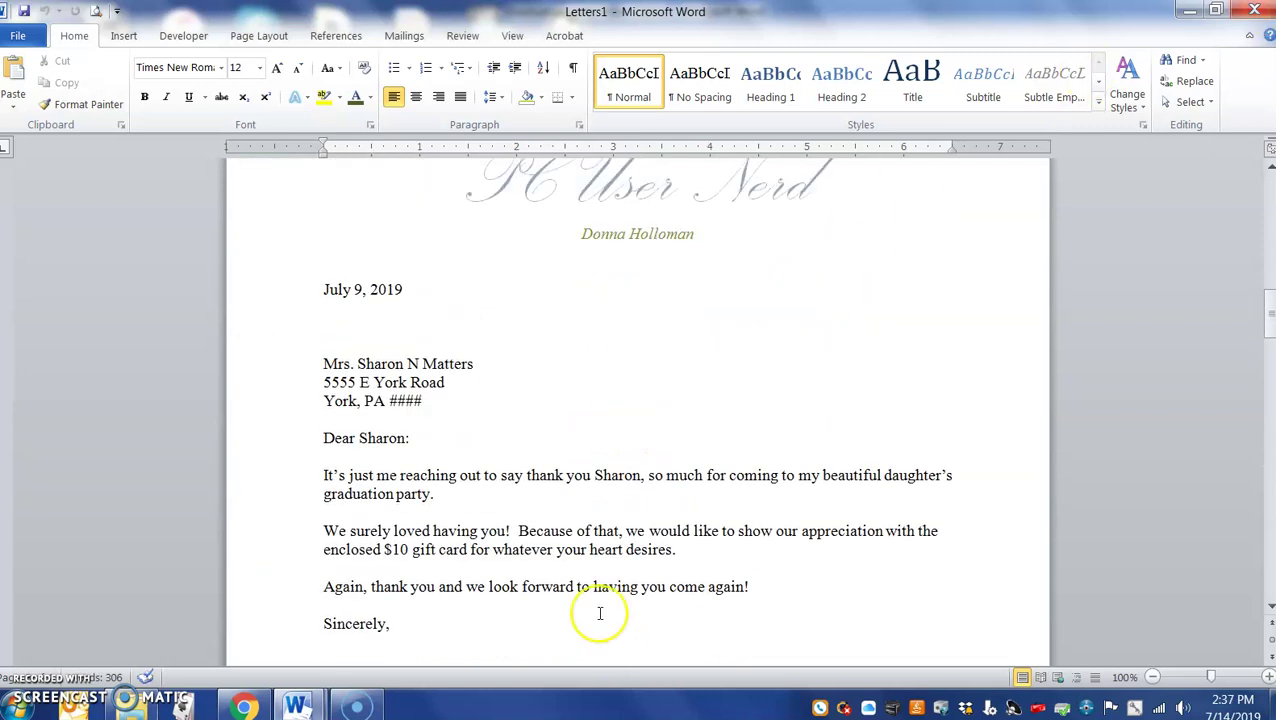
{"action": "scroll", "coordinate": [565, 338], "scroll_direction": "down", "scroll_amount": 20}
{"action": "scroll", "coordinate": [701, 211], "scroll_direction": "up", "scroll_amount": 4}
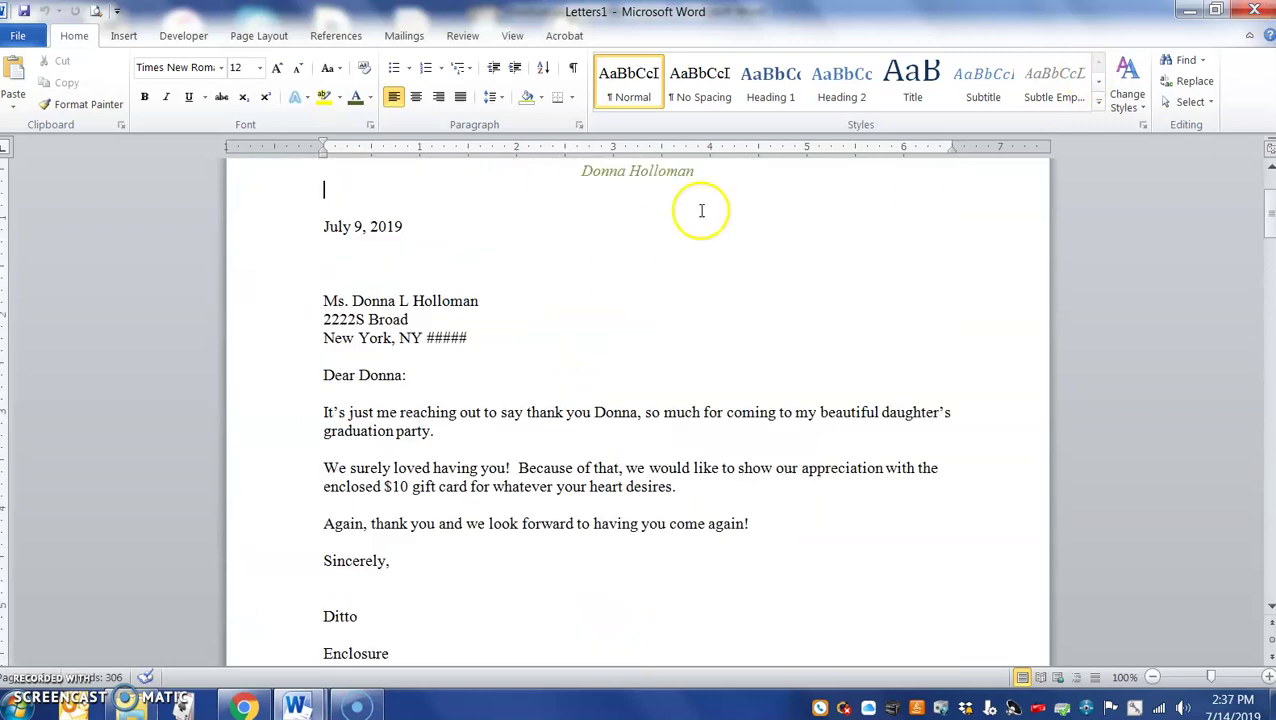
- Close the merged letters document without saving it and go back to the start of the main letter
{"action": "left_click", "coordinate": [1254, 10]}
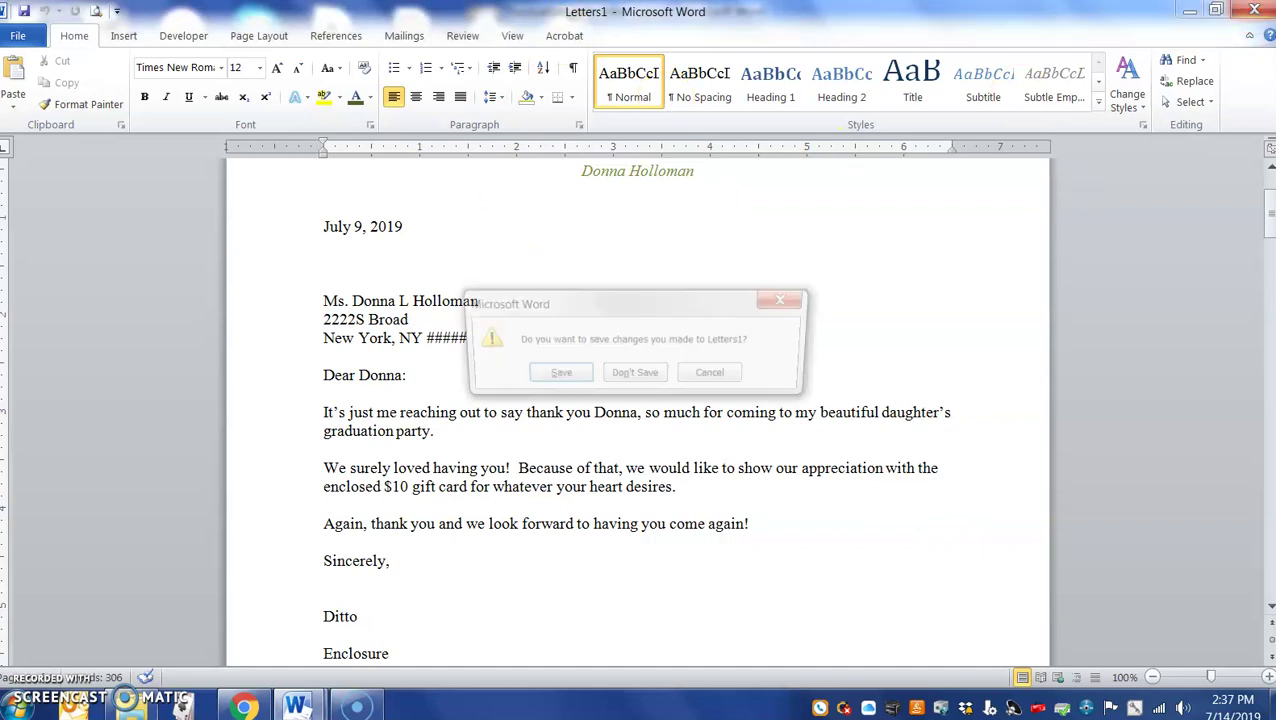
{"action": "left_click", "coordinate": [636, 377]}
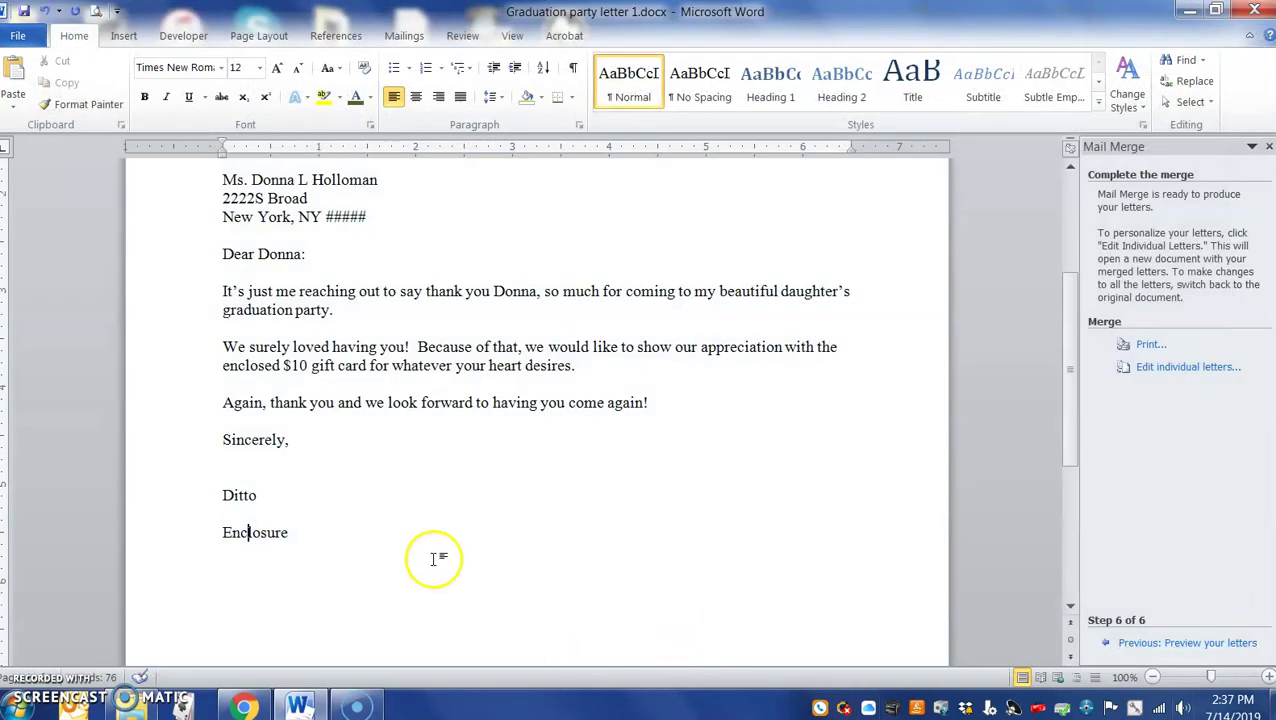
{"action": "scroll", "coordinate": [390, 478], "scroll_direction": "up", "scroll_amount": 5}
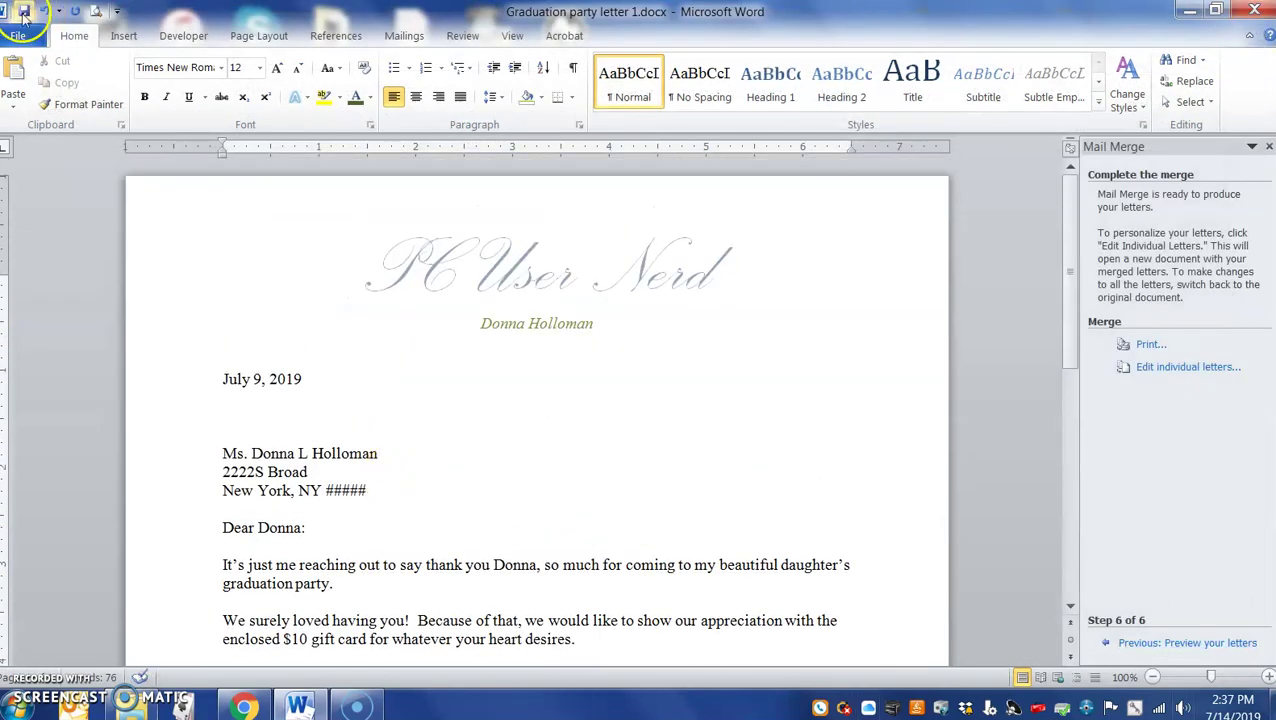